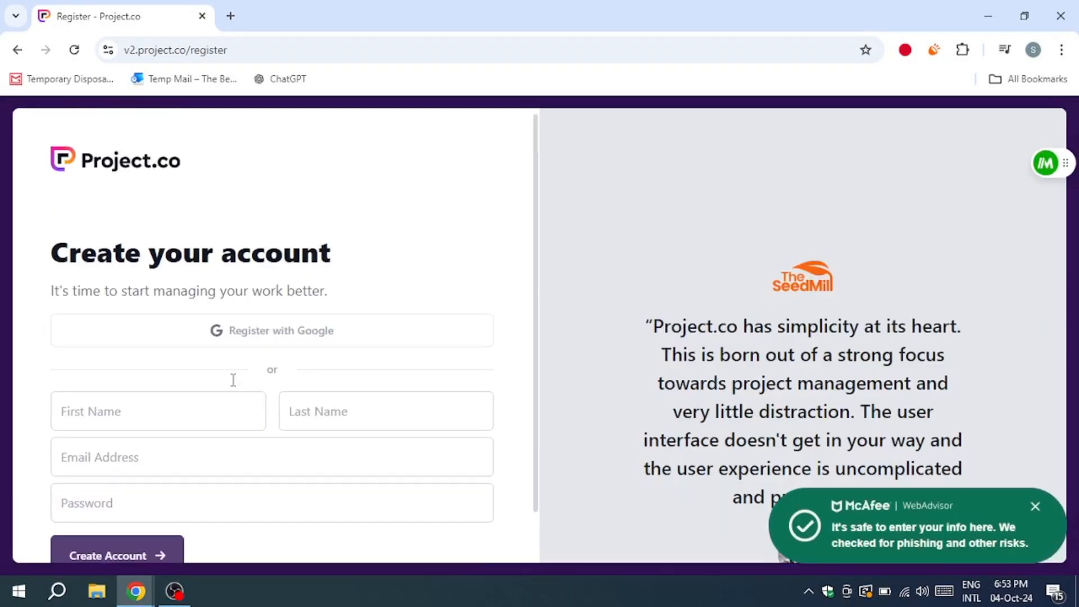
Step: Register a new Project.co account through Google sign-in with the listed Google account
scroll(222, 397, down, 1)
scroll(236, 365, up, 1)
click(241, 335)
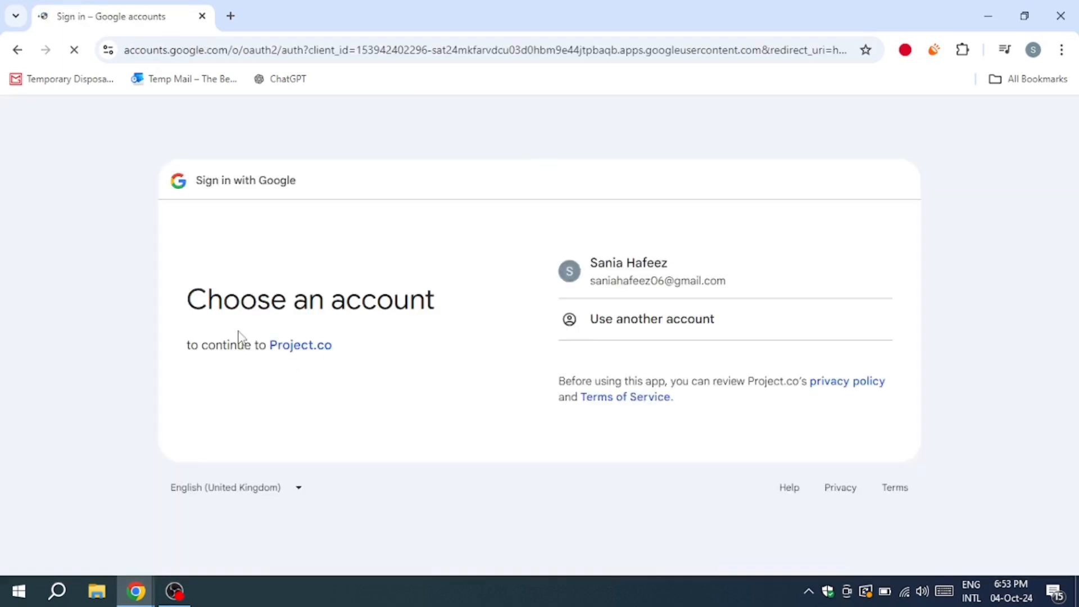
click(682, 270)
click(614, 419)
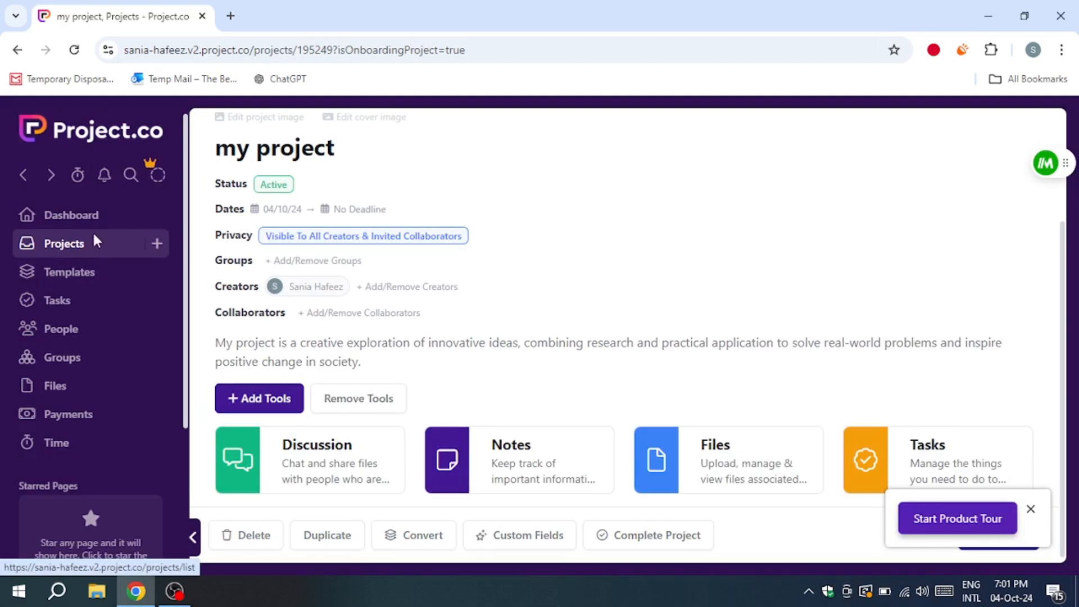
Step: Open the dashboard and examine its projects, tasks, time, payments and files overviews
click(41, 217)
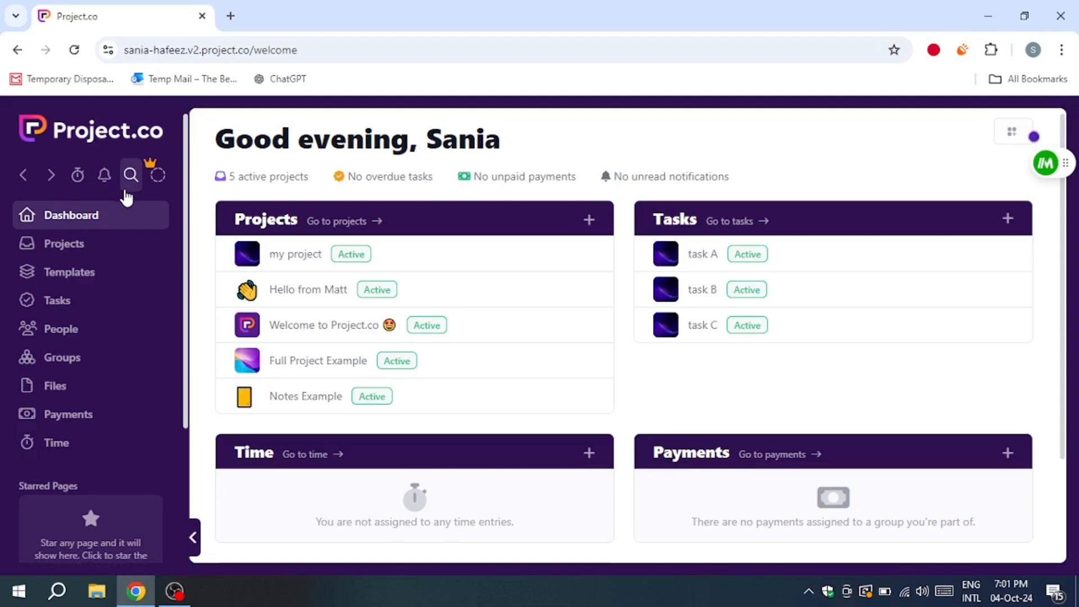
scroll(119, 259, down, 3)
scroll(117, 259, up, 3)
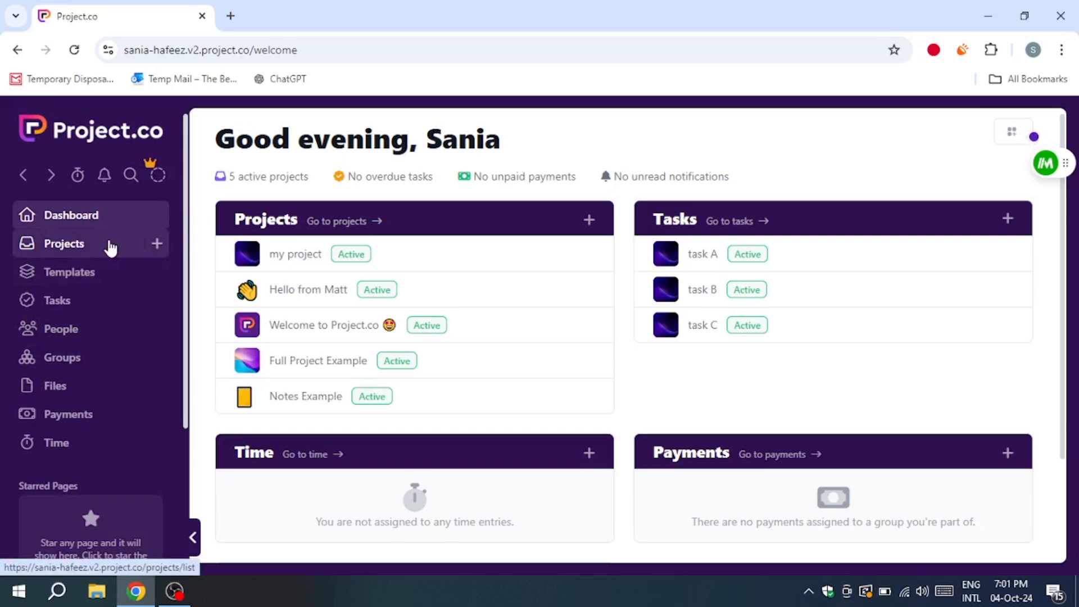
scroll(858, 281, down, 2)
scroll(858, 282, up, 2)
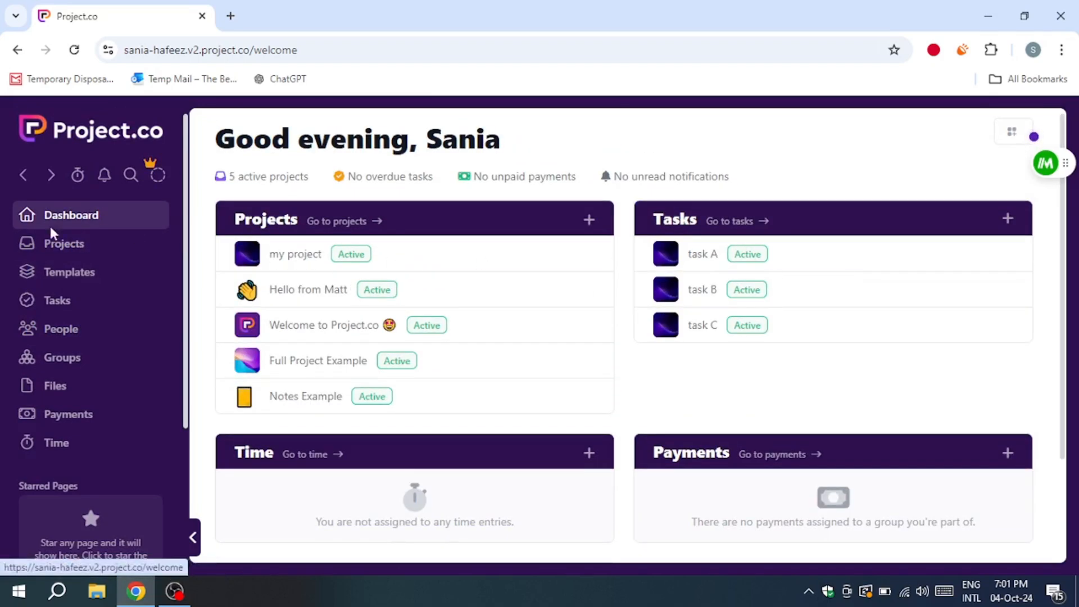
scroll(398, 505, down, 2)
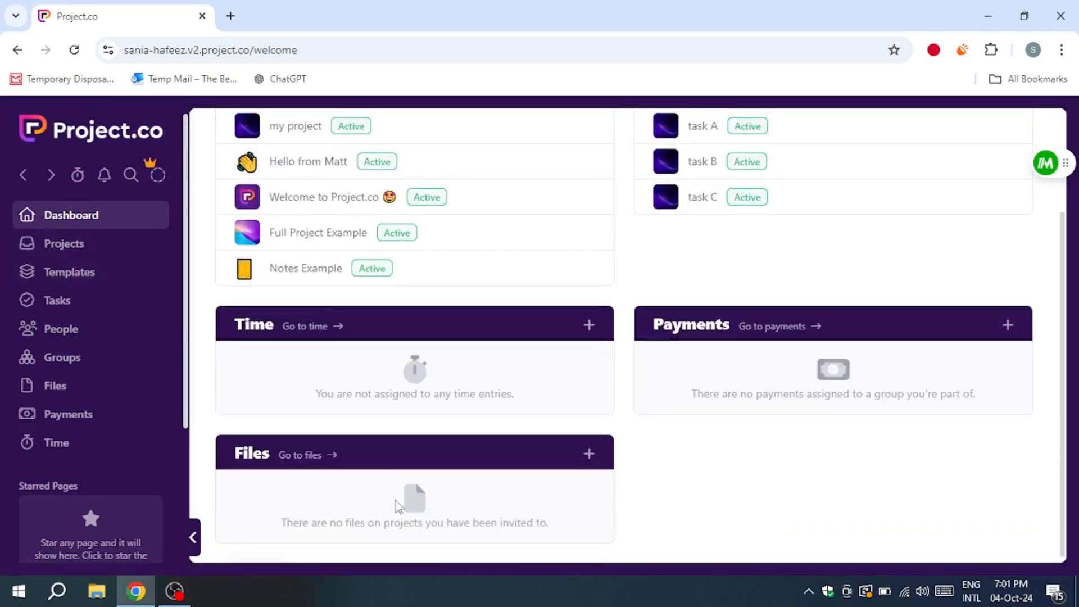
scroll(341, 461, up, 2)
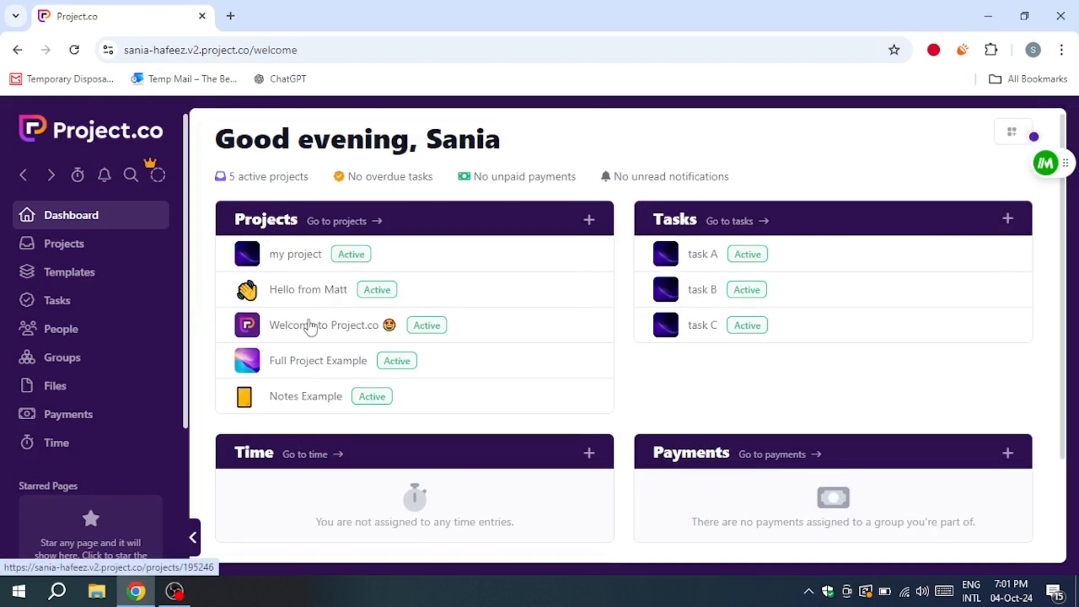
Step: Look through the Projects, Templates, Tasks, People, Groups, Files, Payments and Time sections in turn
click(97, 247)
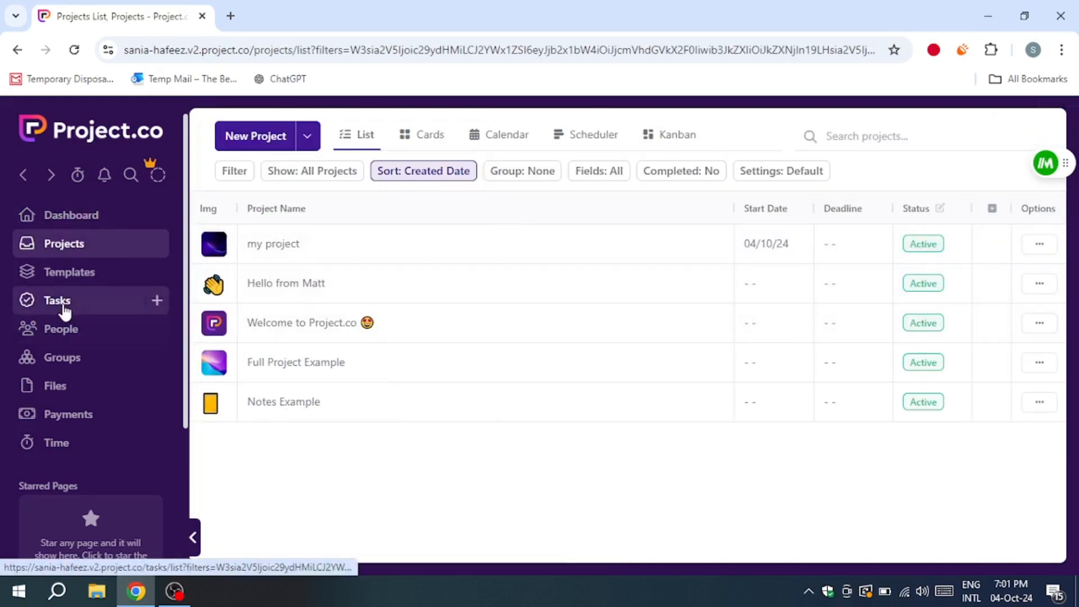
click(76, 282)
click(133, 304)
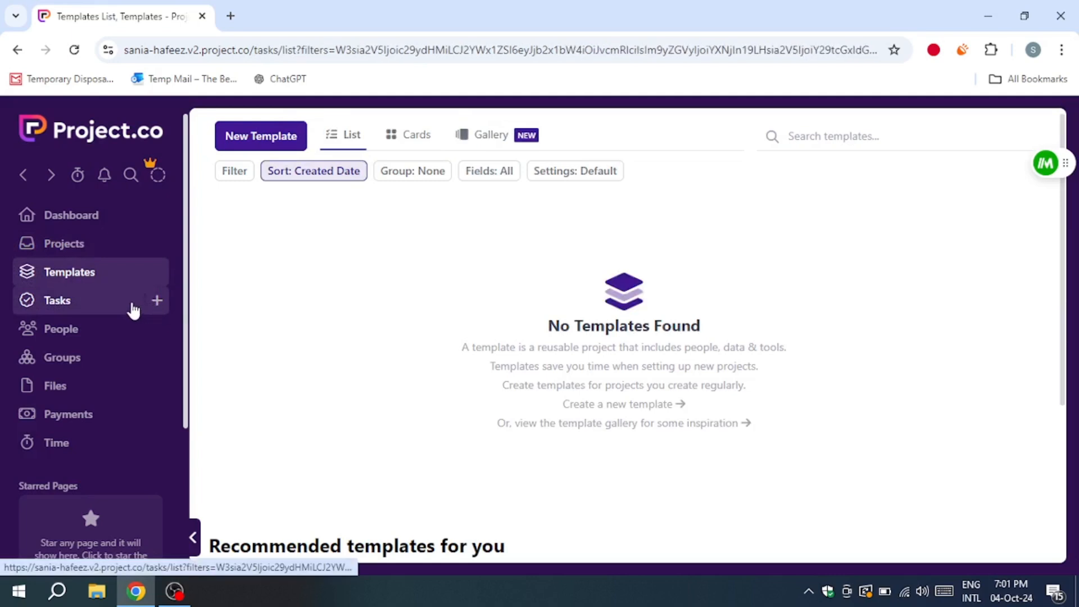
click(45, 335)
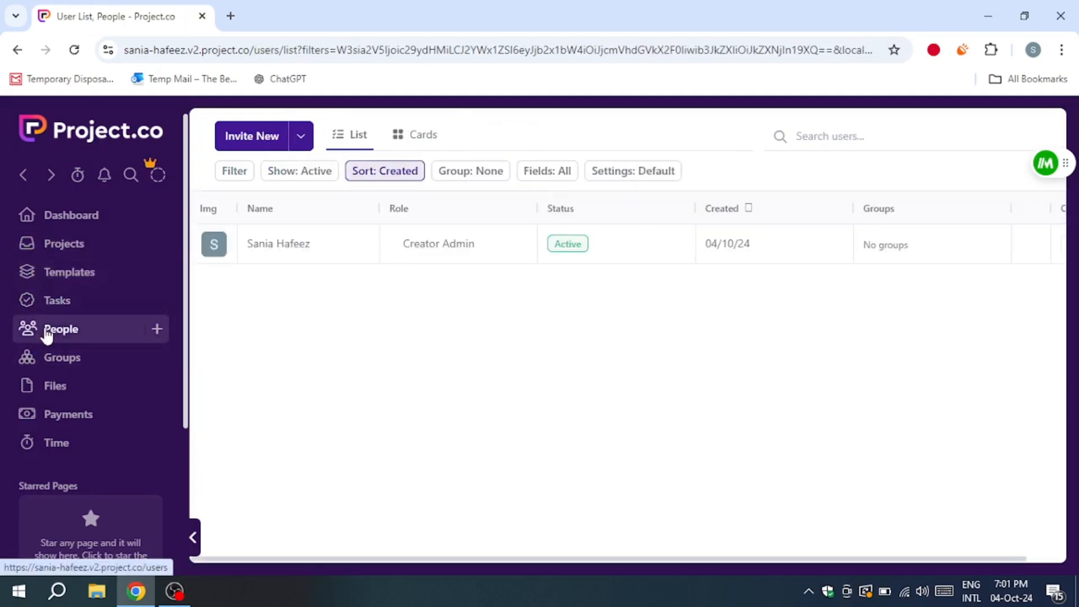
click(45, 365)
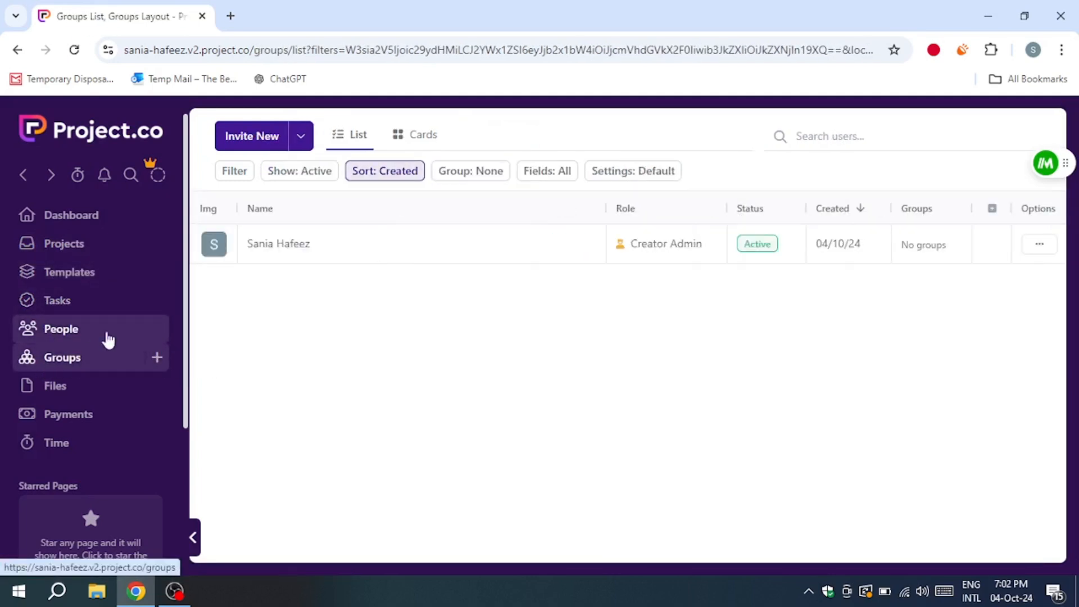
click(34, 387)
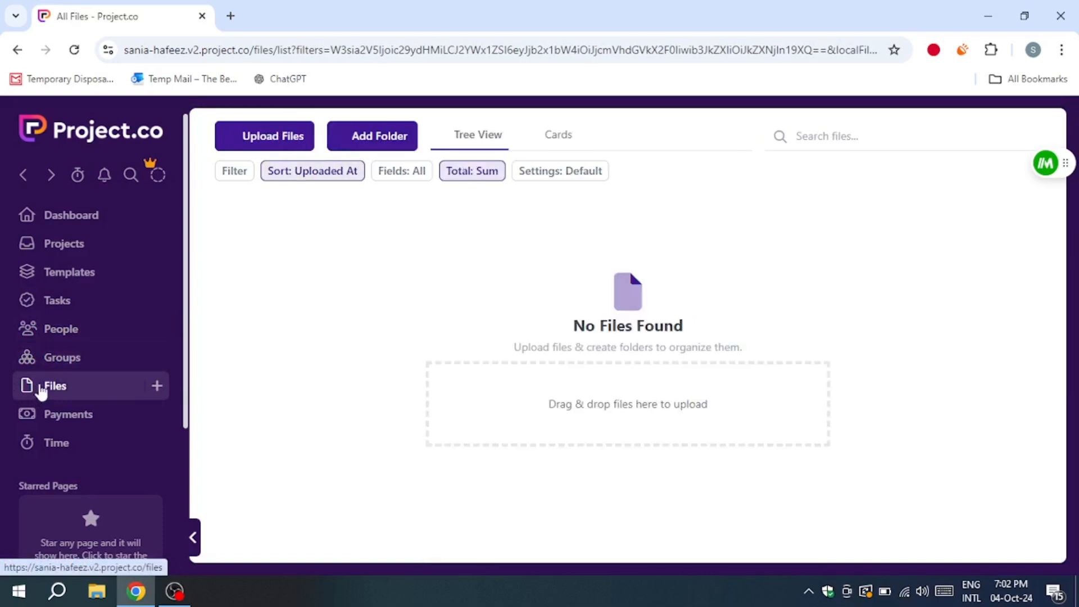
click(65, 419)
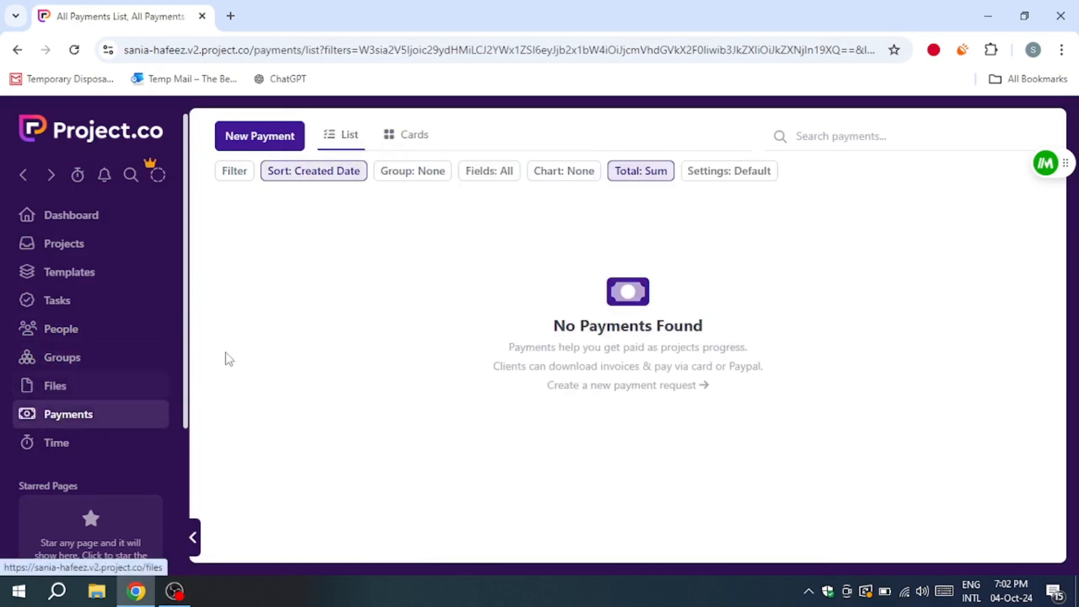
click(90, 444)
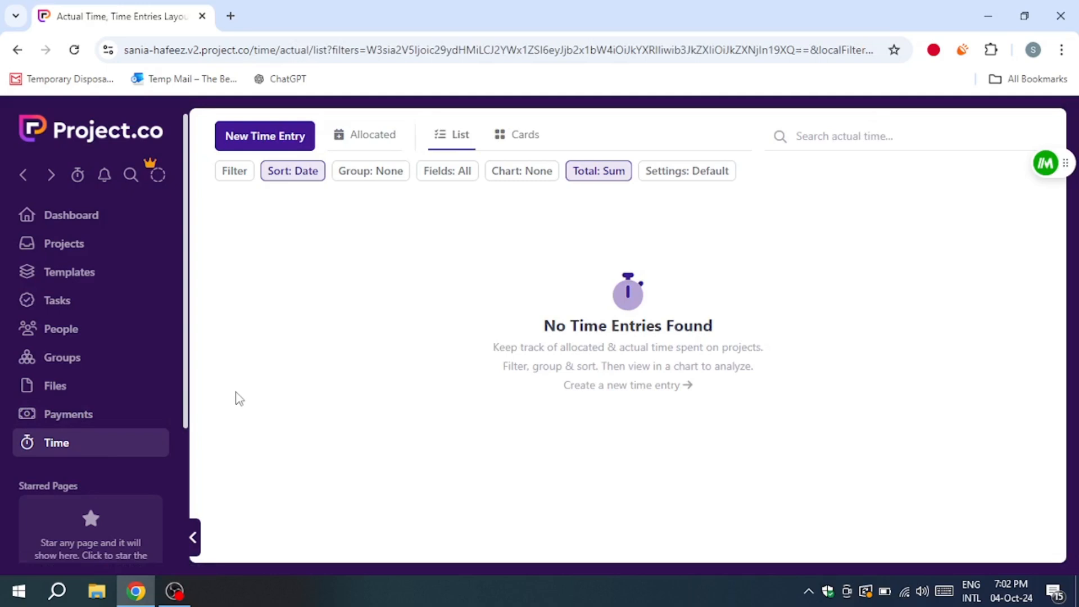
Step: Start a new project from the projects list and review the group, upload and emoji options for its project image
click(61, 245)
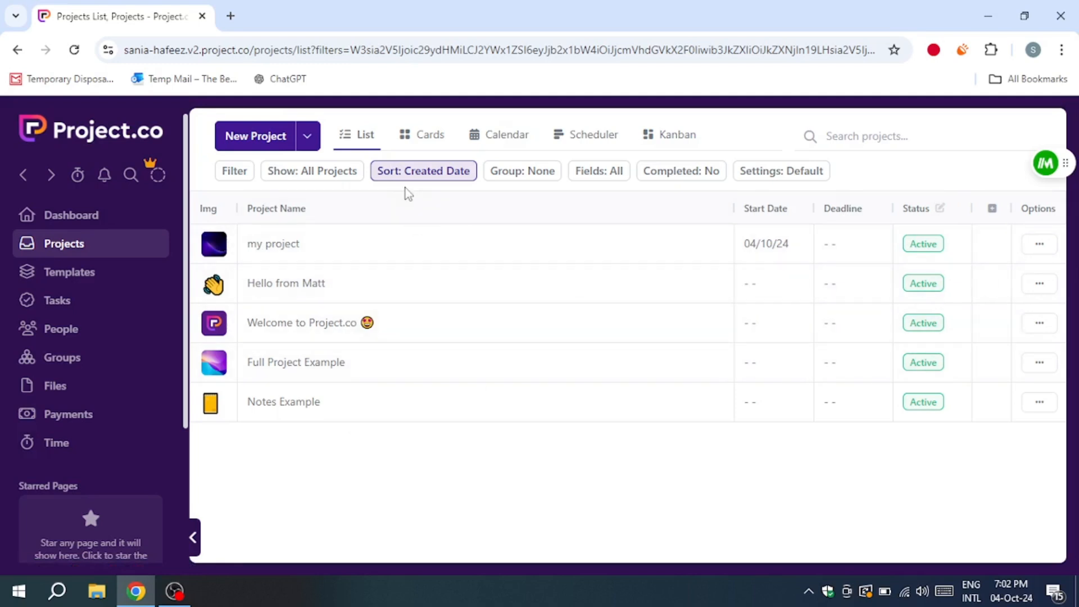
click(256, 137)
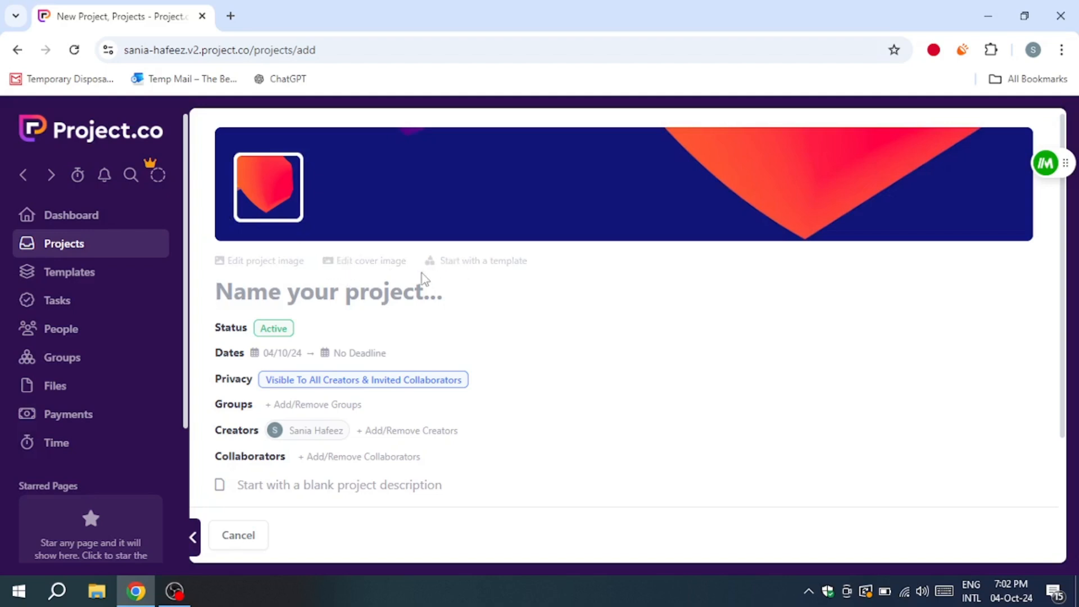
click(246, 264)
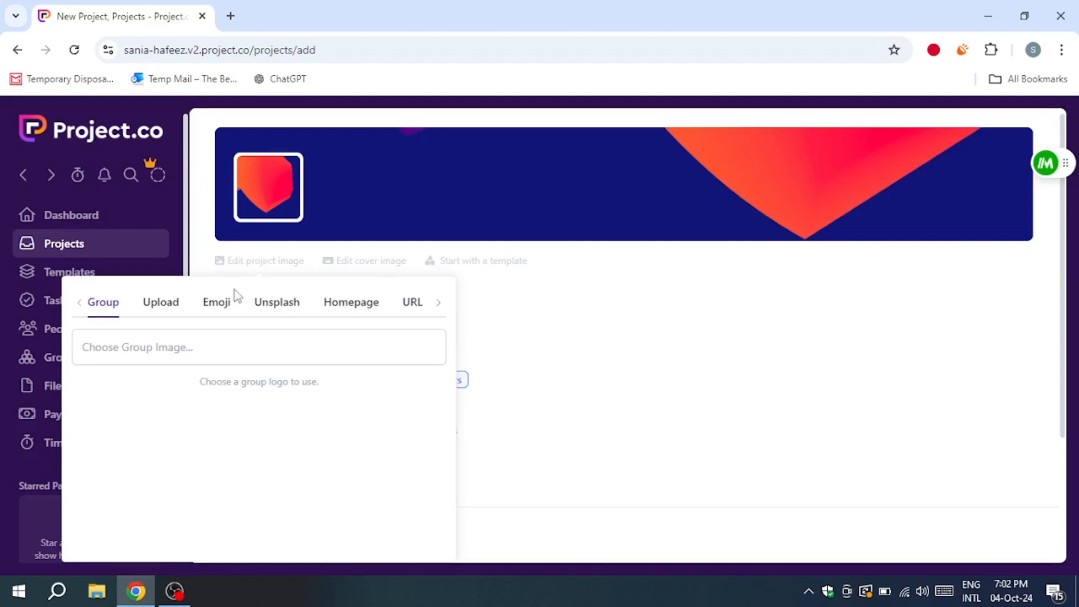
click(151, 359)
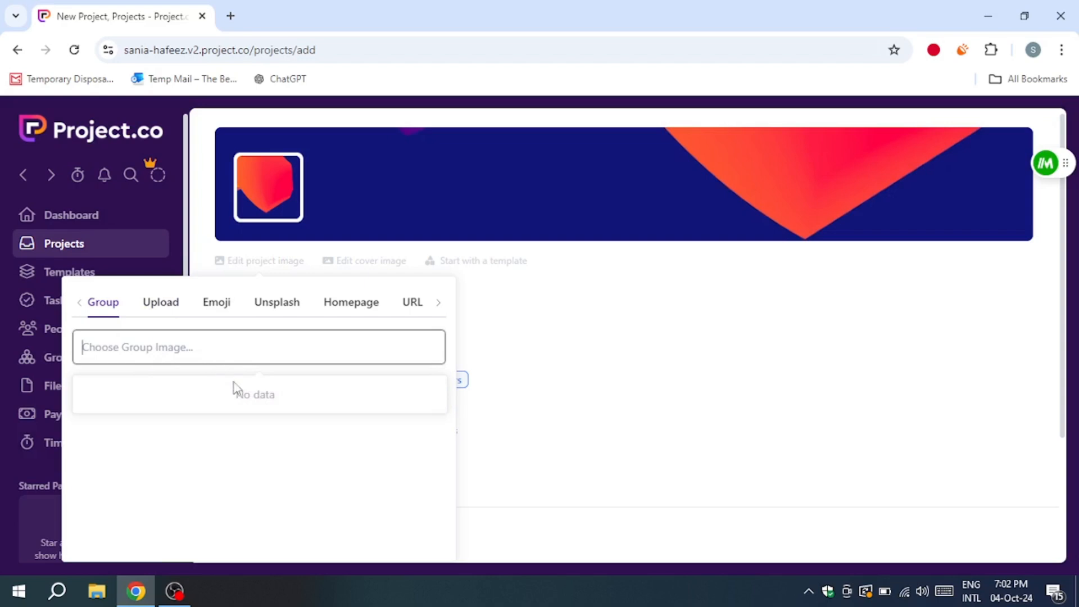
click(174, 309)
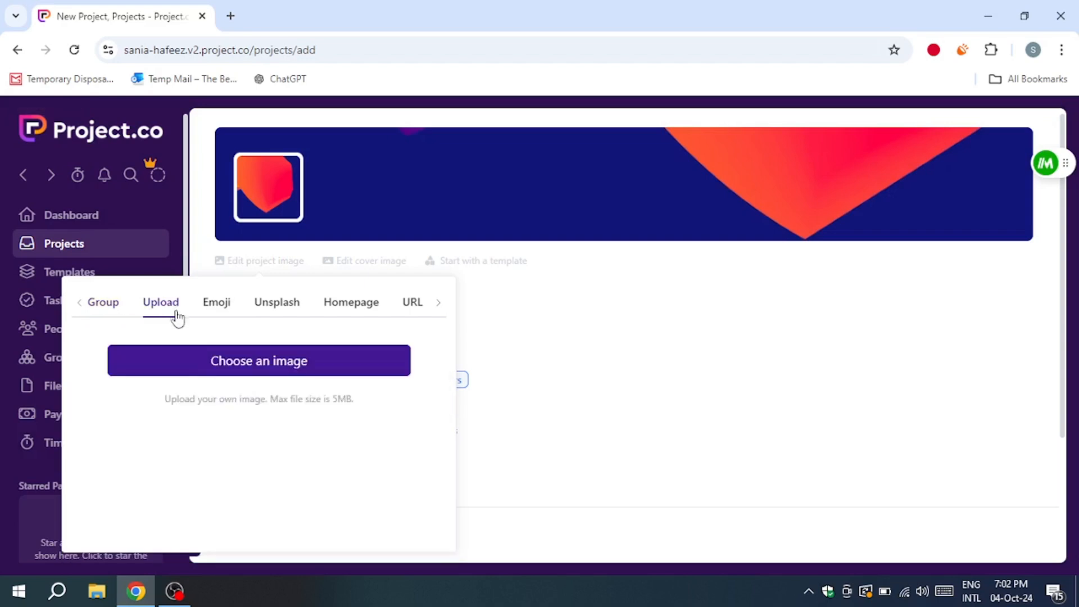
click(218, 309)
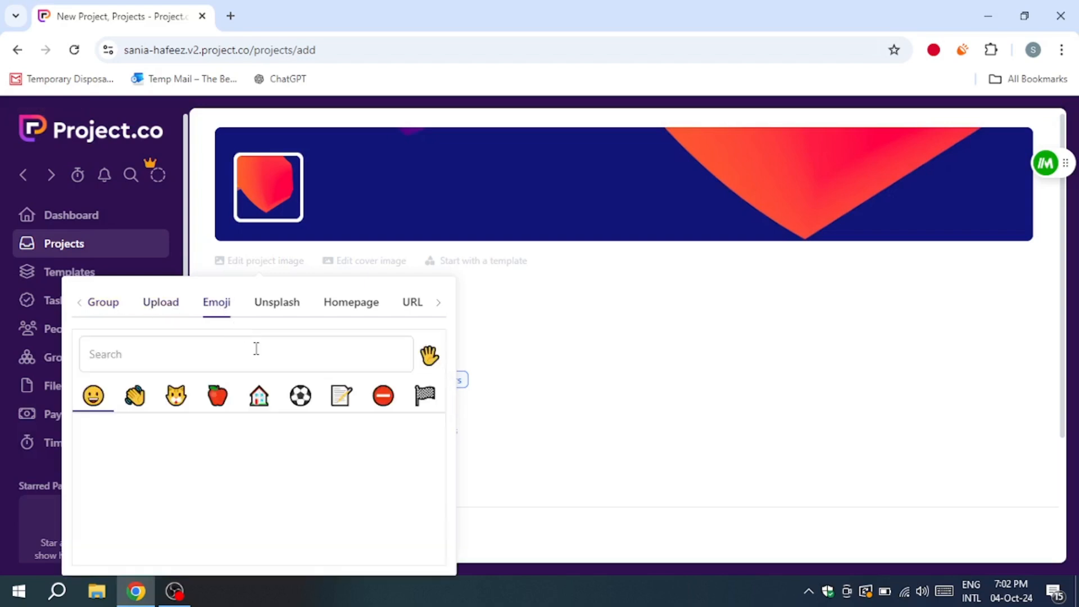
Step: Search Unsplash for "simple" and set the photo of a small moon in a blue sky as the project image
click(280, 309)
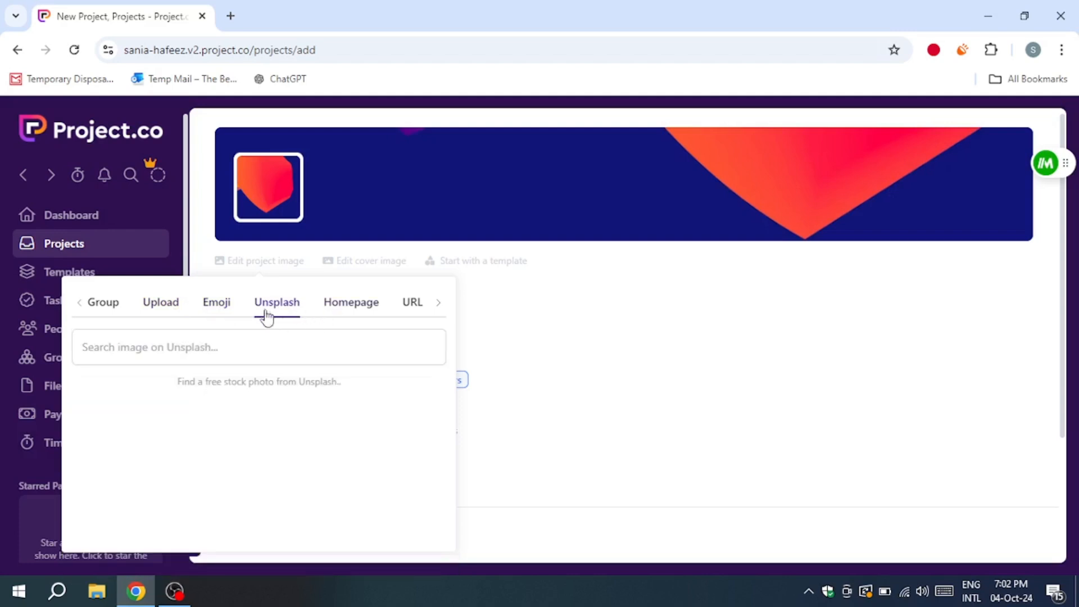
click(227, 341)
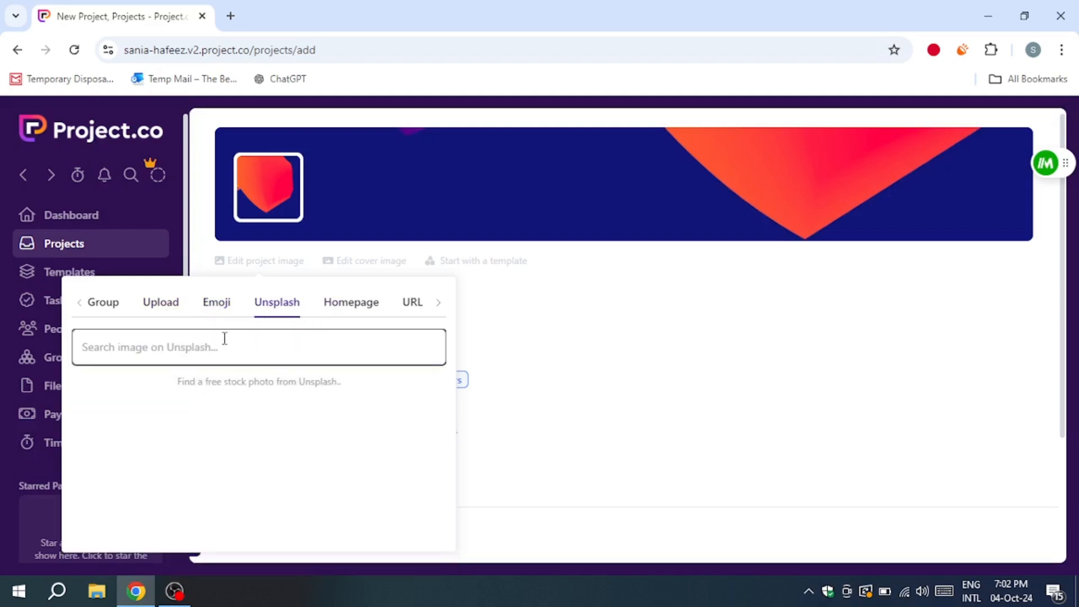
text(simp)
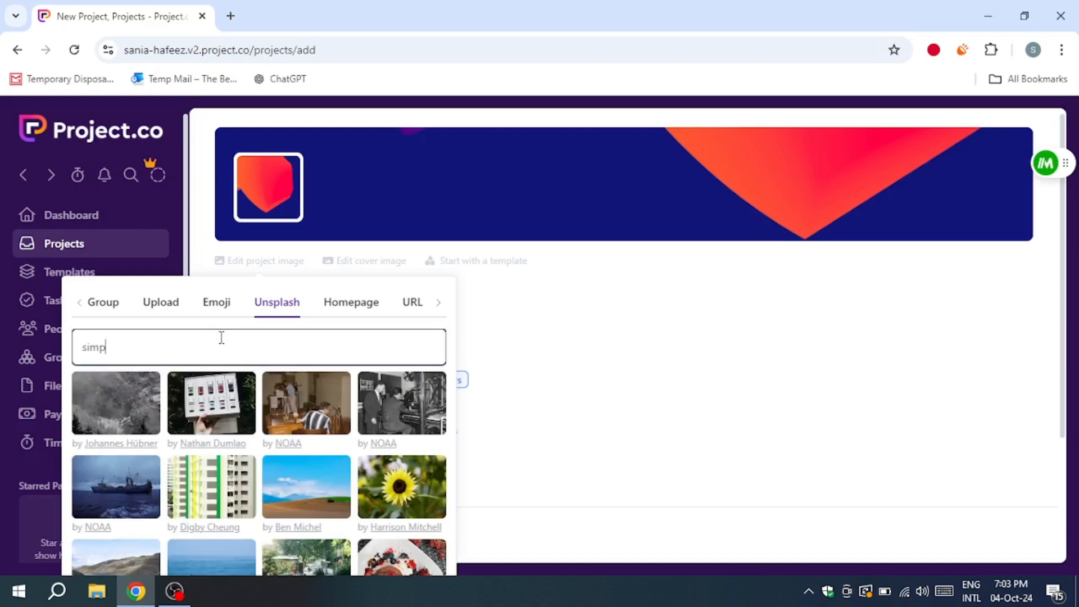
text(le)
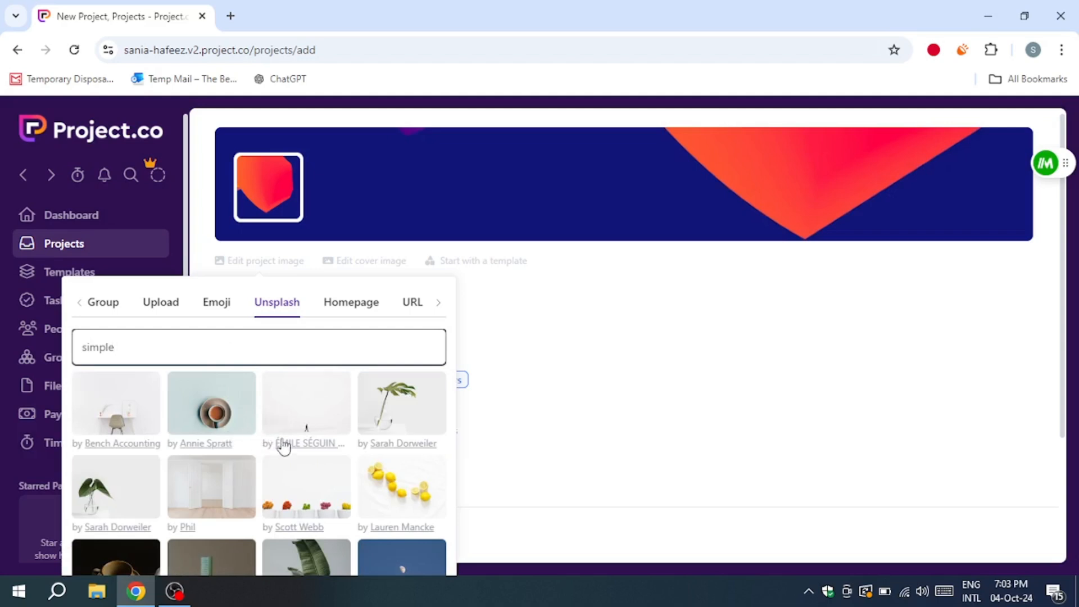
click(430, 560)
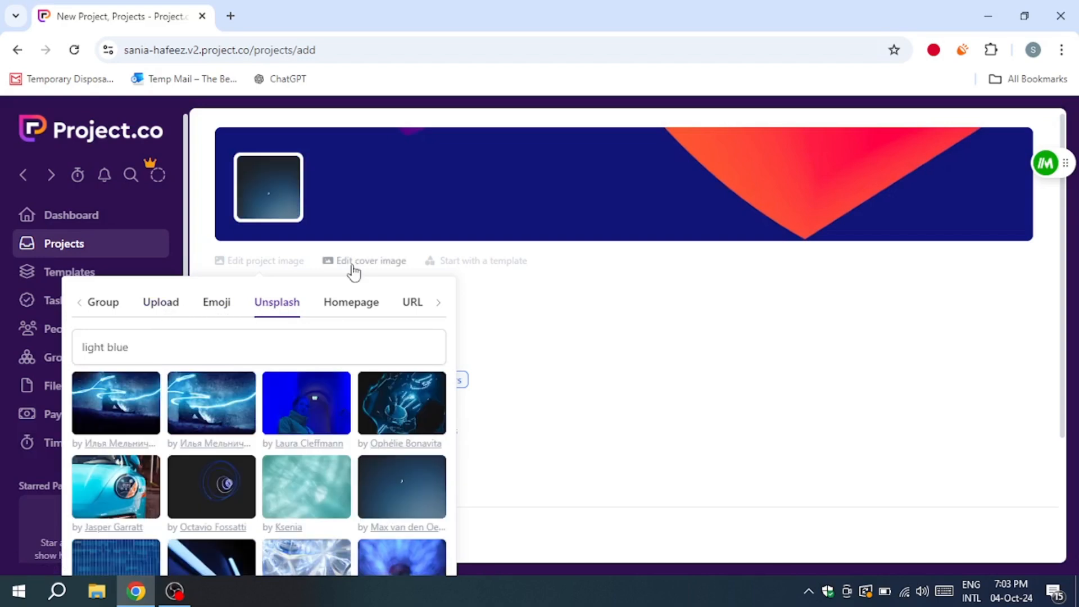
Step: Search Unsplash for "light blue" and set the dark blue sky photo with a crescent moon as the cover image
click(354, 268)
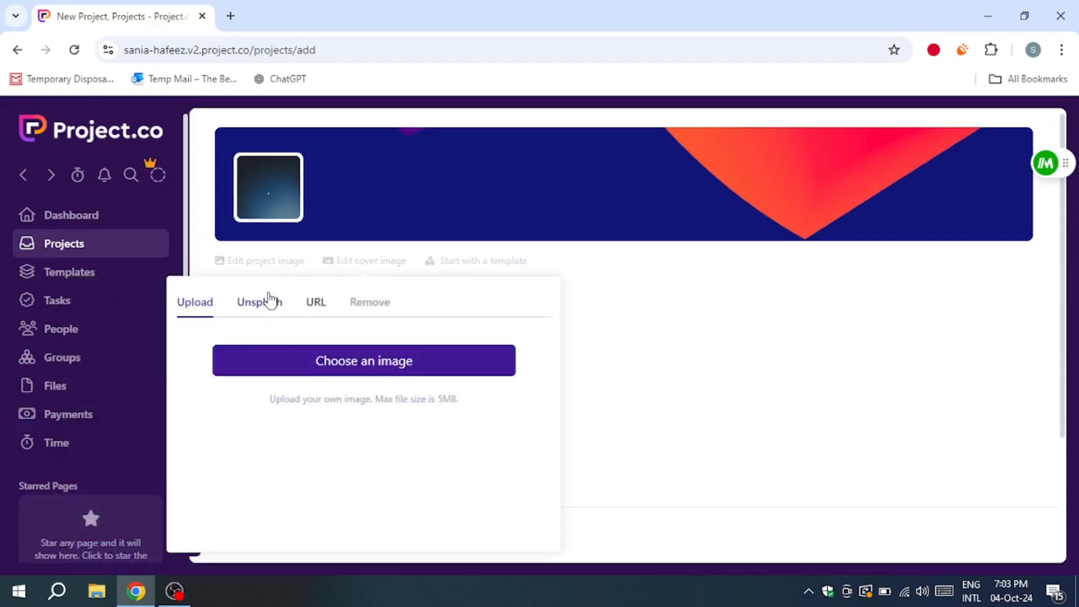
click(264, 302)
click(235, 348)
click(265, 390)
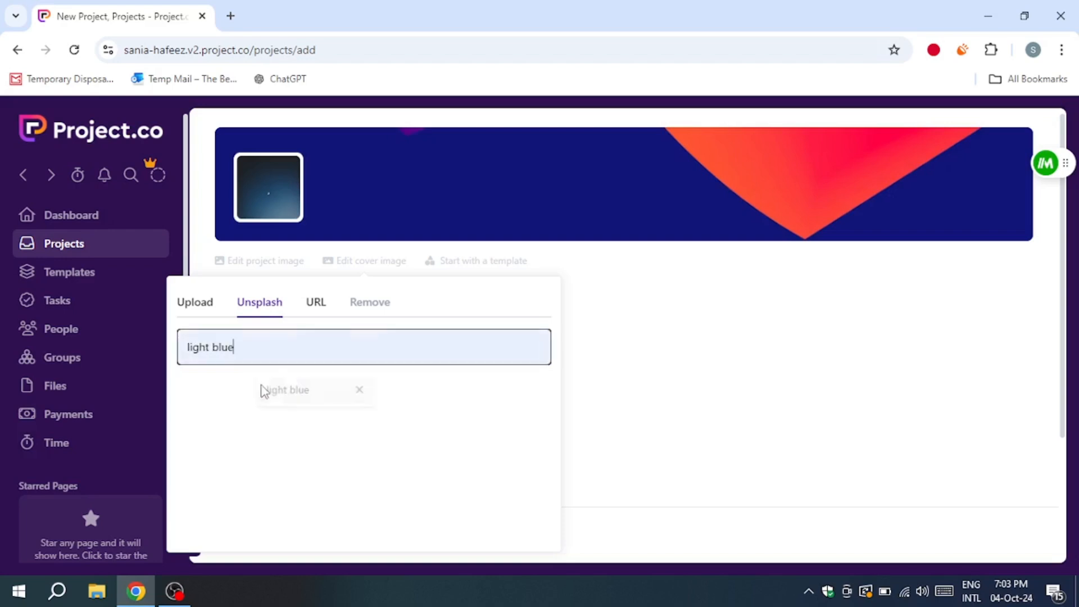
click(501, 471)
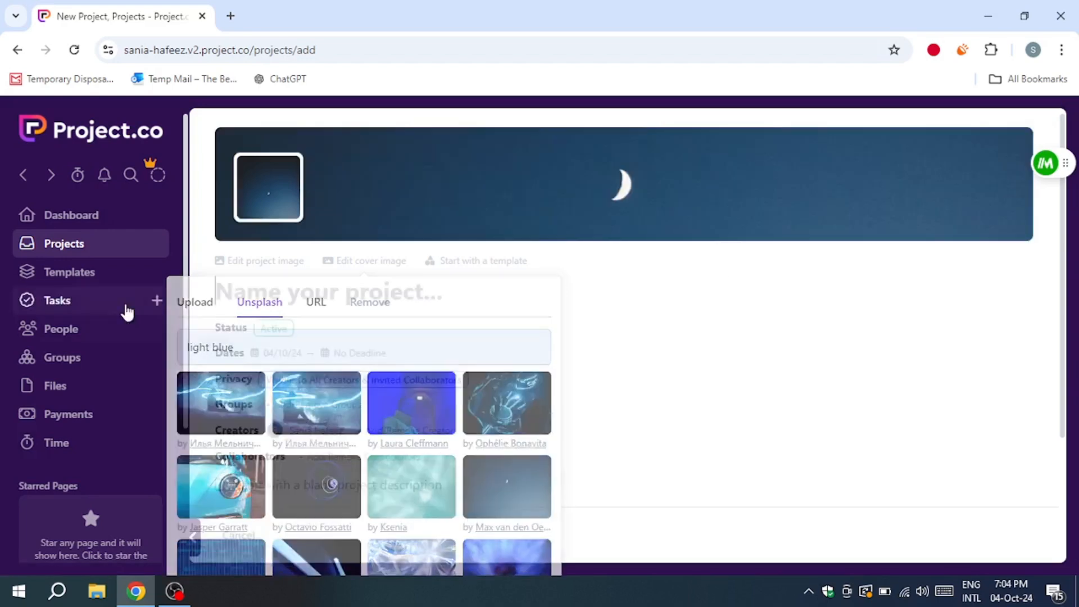
Step: Name the project TEST and set its start date to 11/10/24 and its deadline to 23/10/24
click(253, 303)
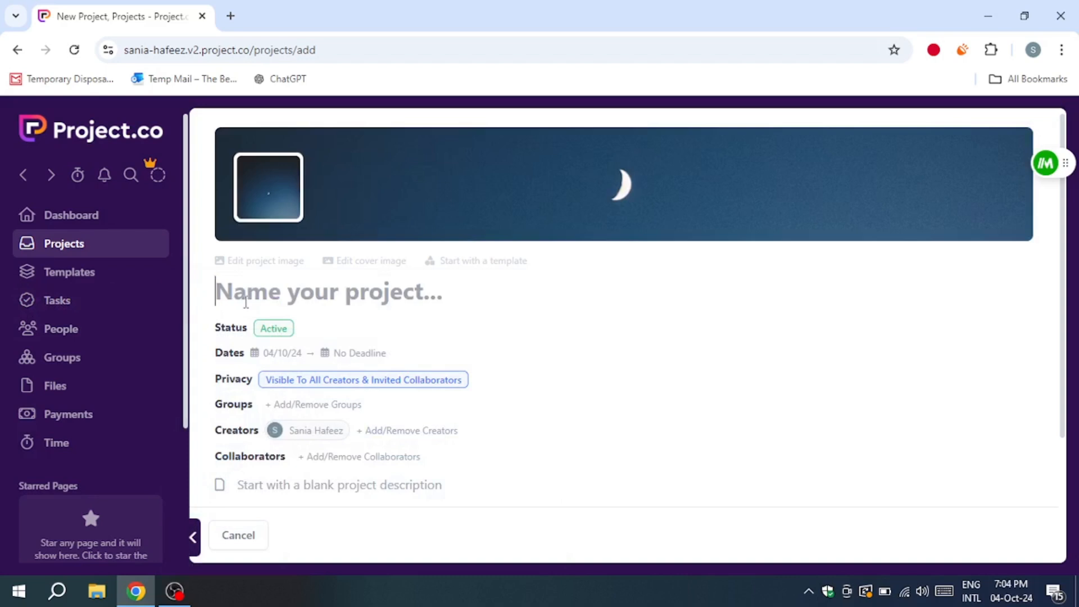
text(TEST)
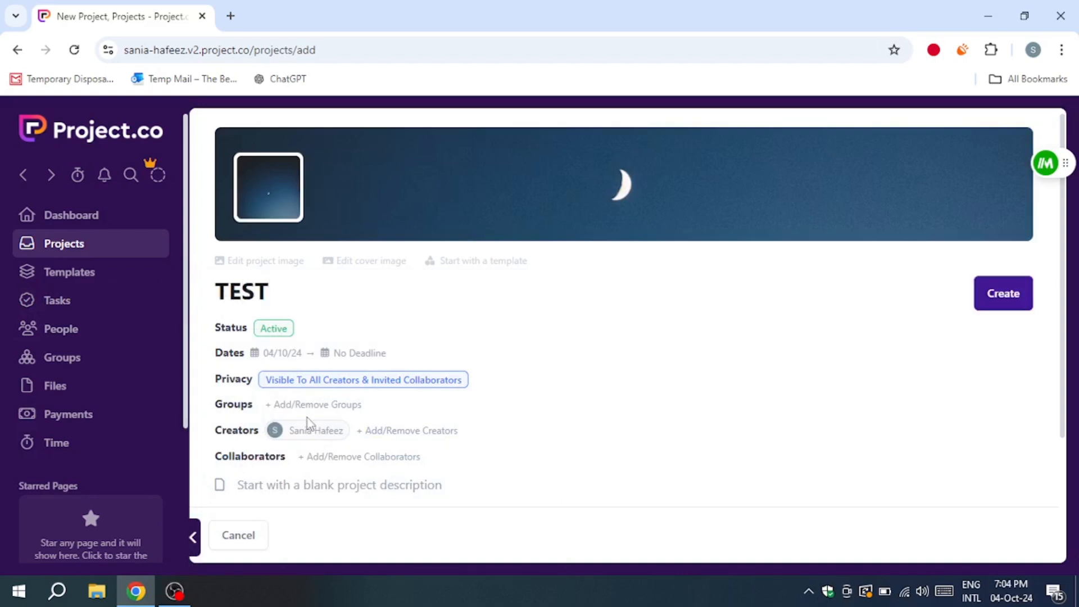
click(262, 360)
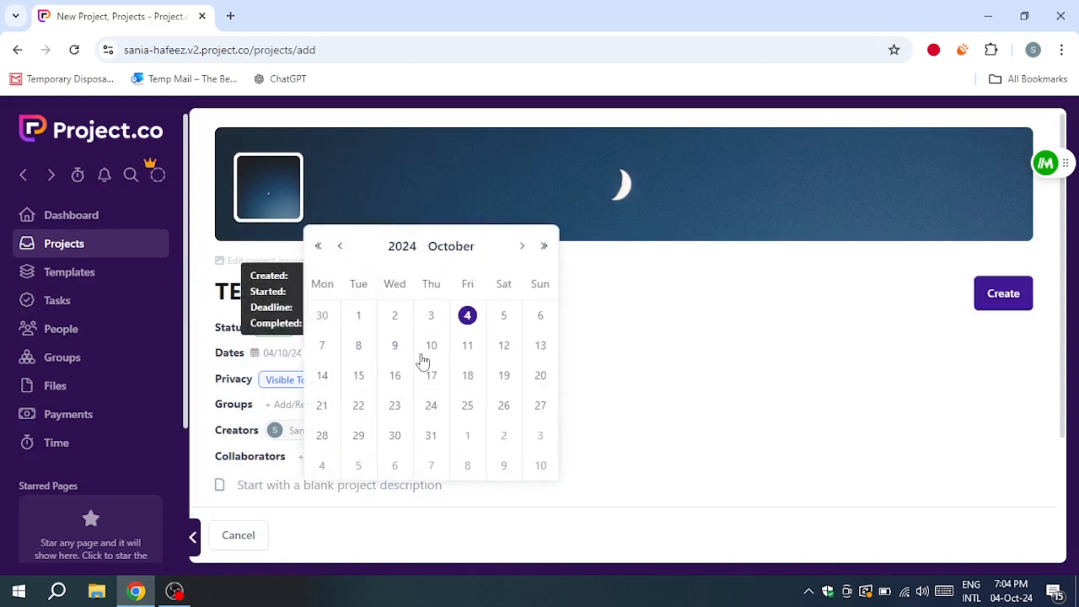
click(469, 346)
click(360, 353)
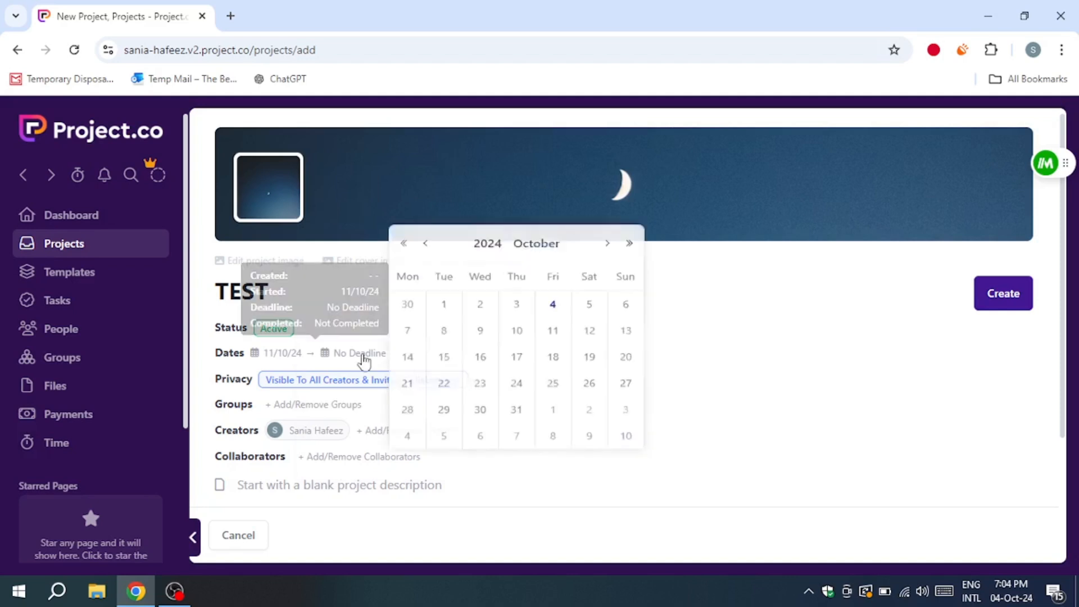
click(471, 407)
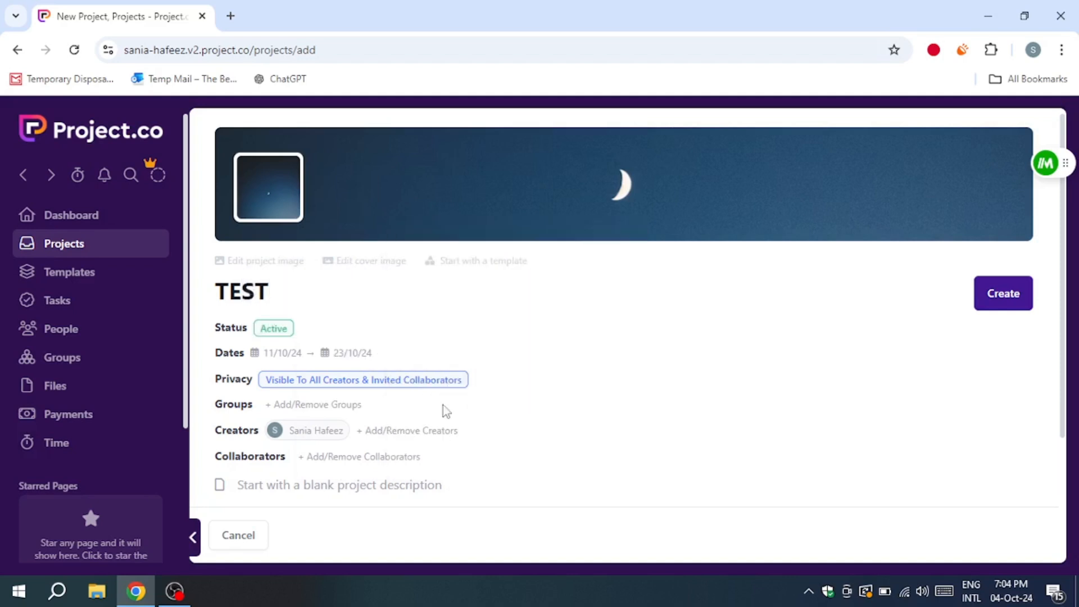
Step: Set the project's privacy to "Only visible to invited people"
click(300, 383)
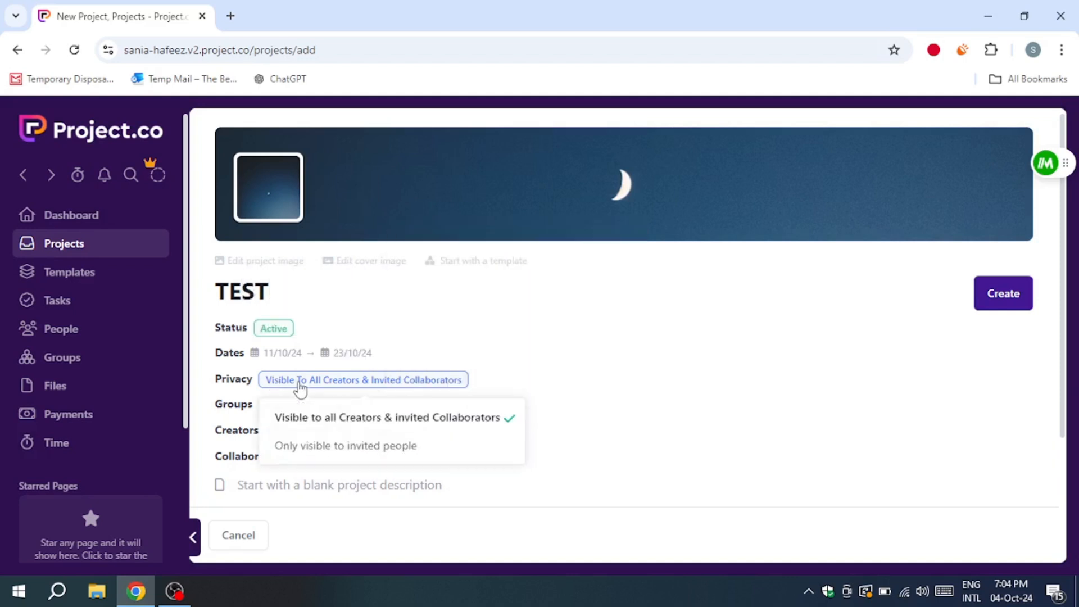
click(336, 449)
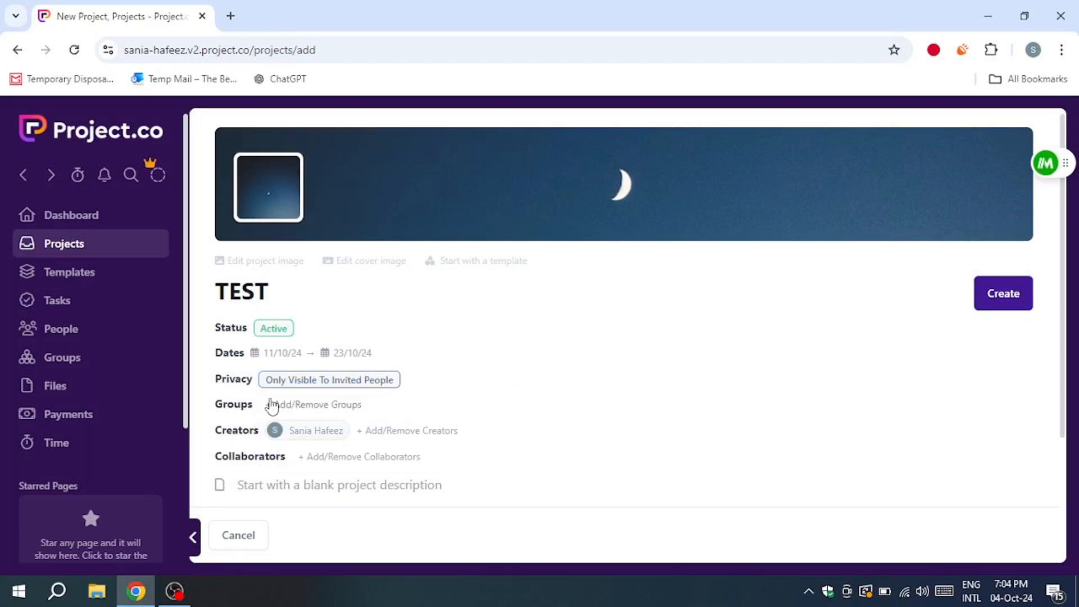
Step: Look at the project's options for adding groups, creators and collaborators without adding any
click(274, 406)
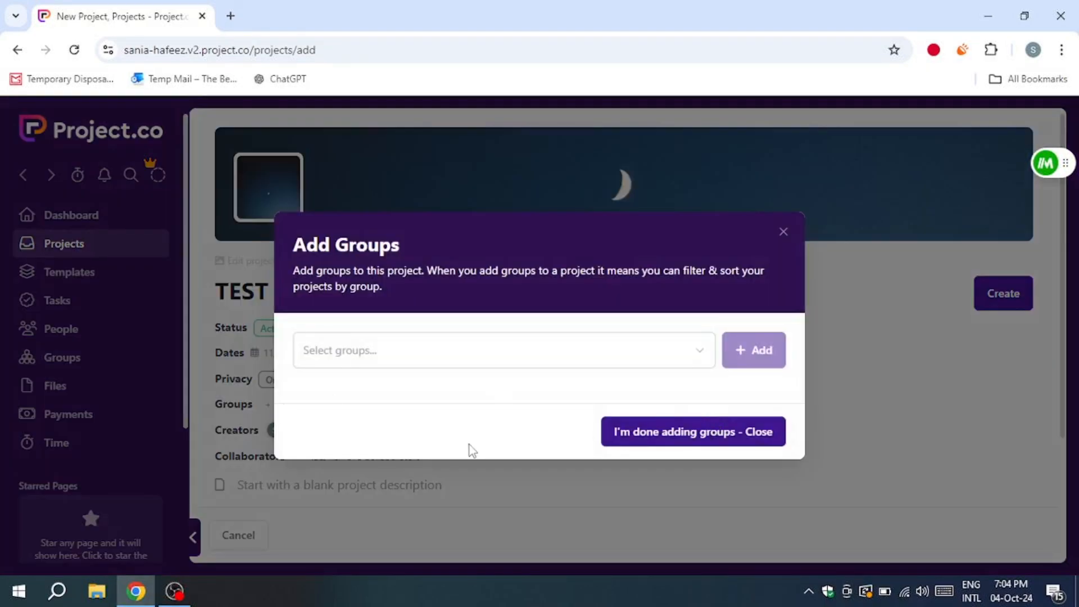
click(785, 234)
click(369, 433)
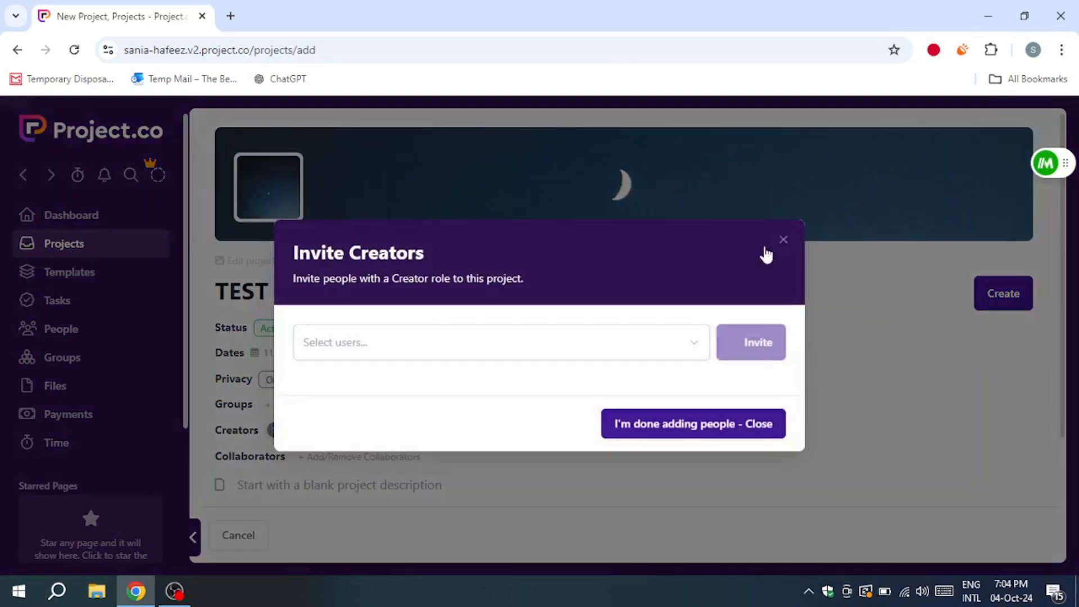
click(785, 240)
click(334, 457)
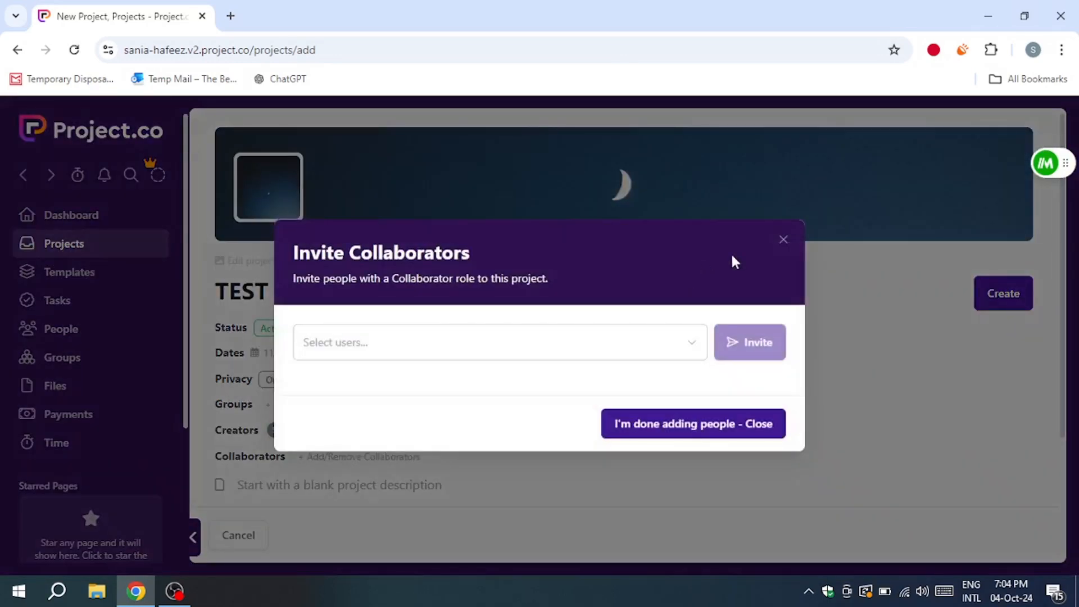
click(785, 241)
Step: Start from a blank project description and enter "test description"
click(325, 482)
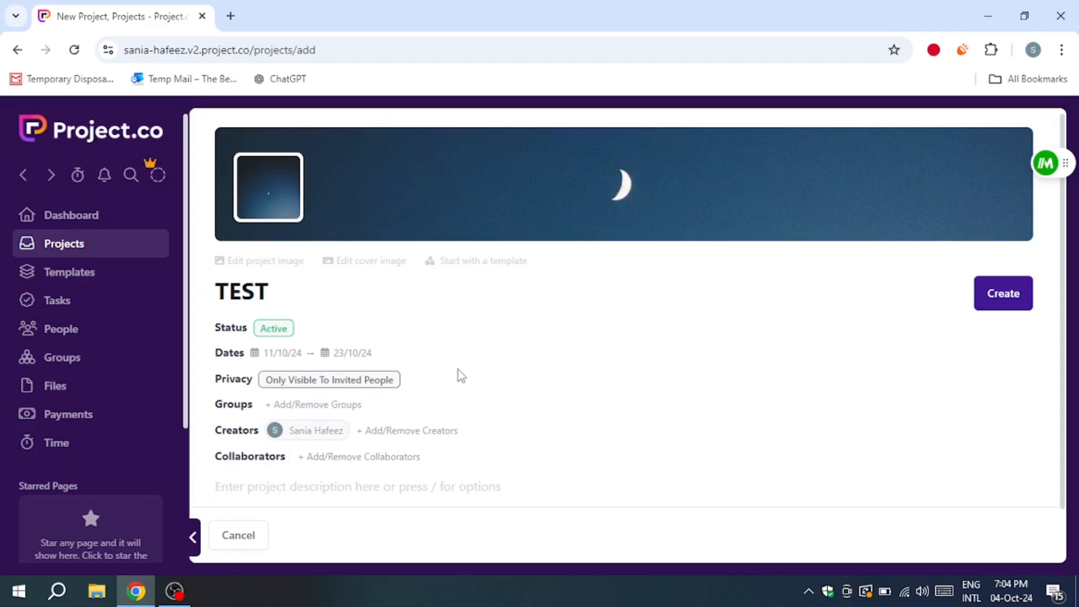
click(313, 479)
text(test description)
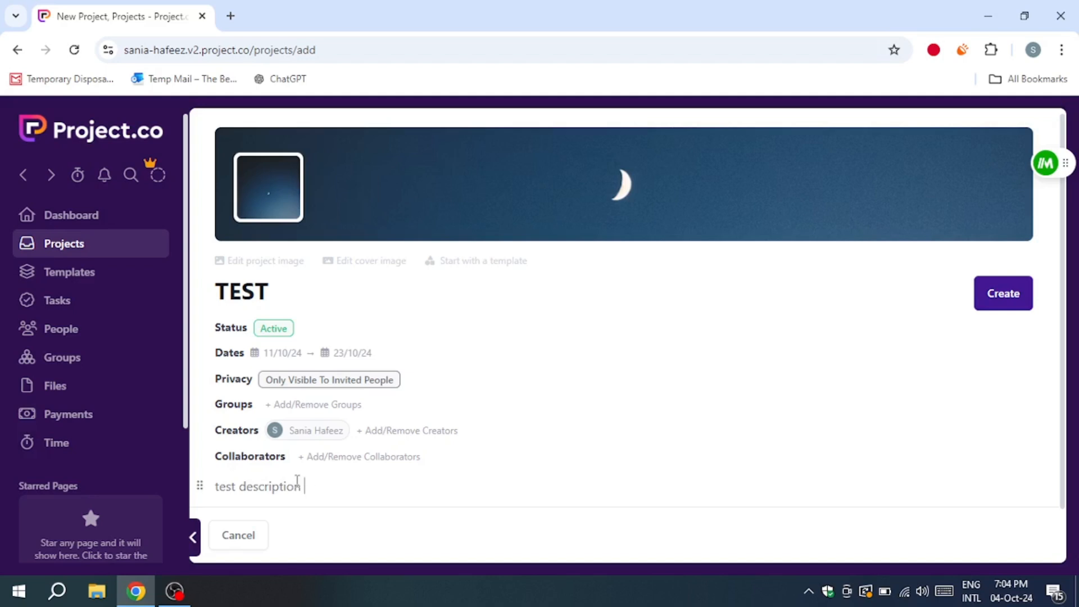
Step: Change the project's name to TEST PROJECT and create the project
click(298, 302)
text(TEST PROJECT)
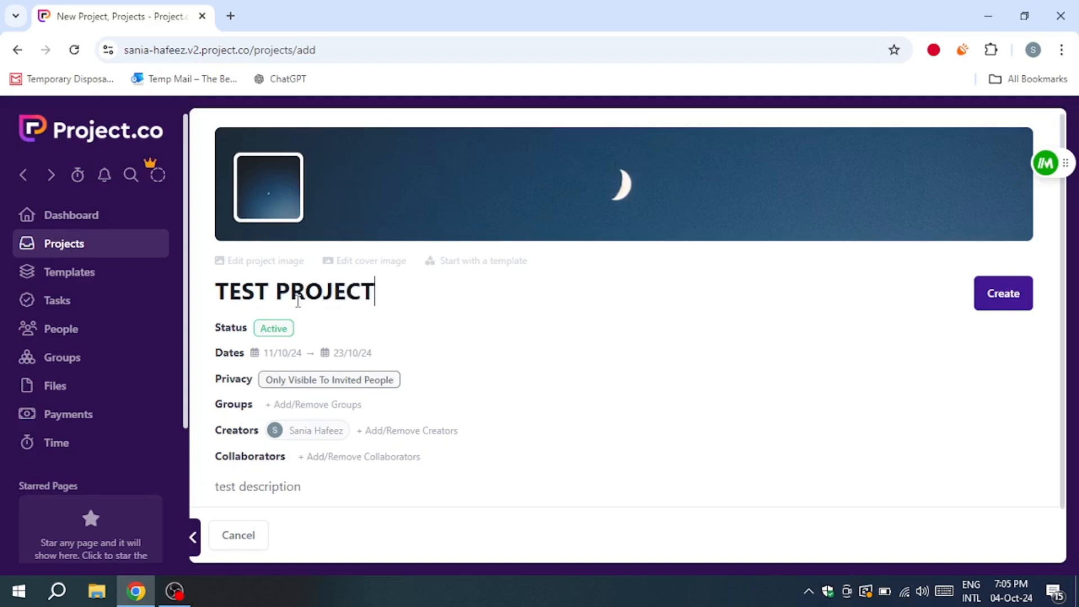
click(998, 289)
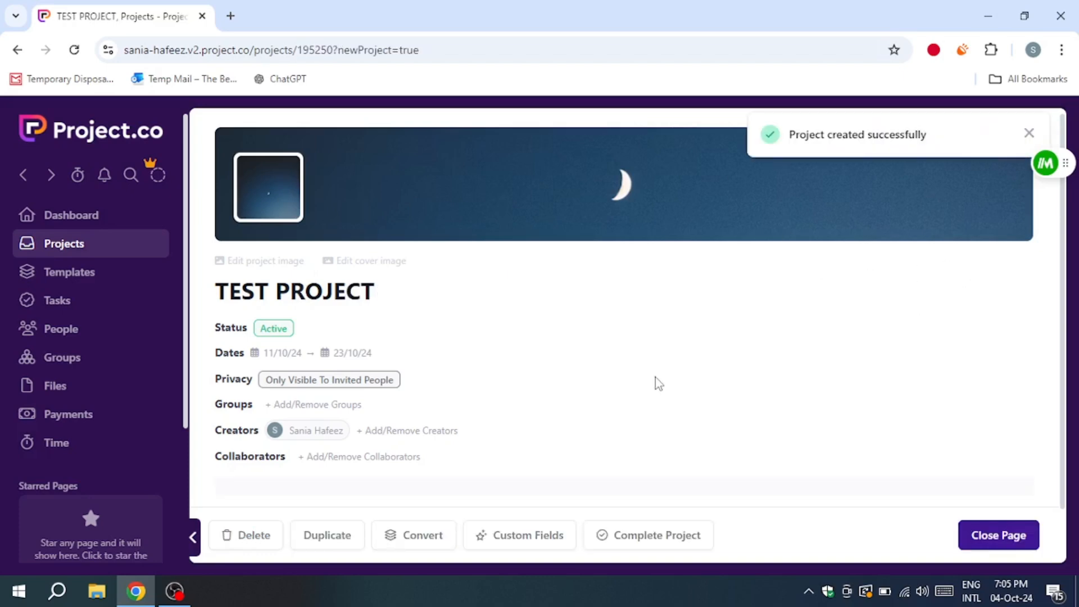
Step: Add the Notes, Tasks and Time core tools to TEST PROJECT
click(242, 477)
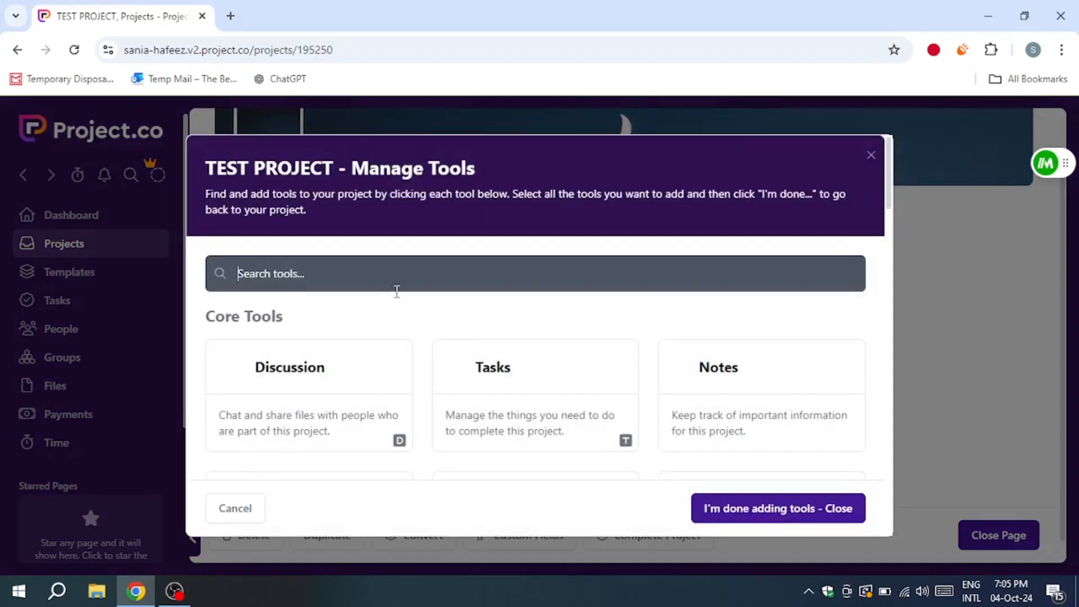
scroll(405, 304, down, 5)
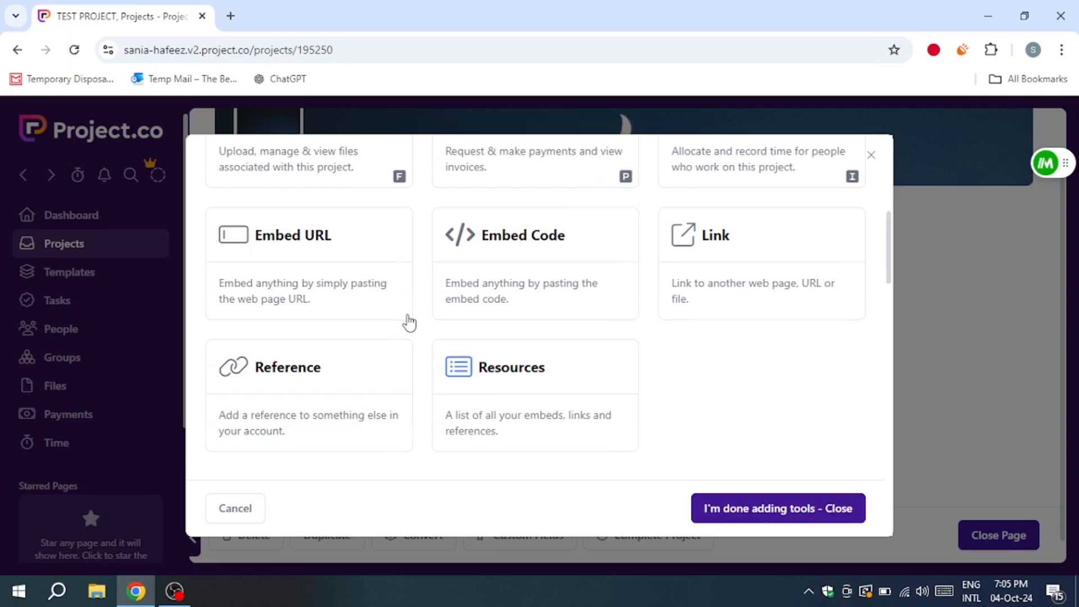
scroll(410, 320, up, 5)
click(682, 371)
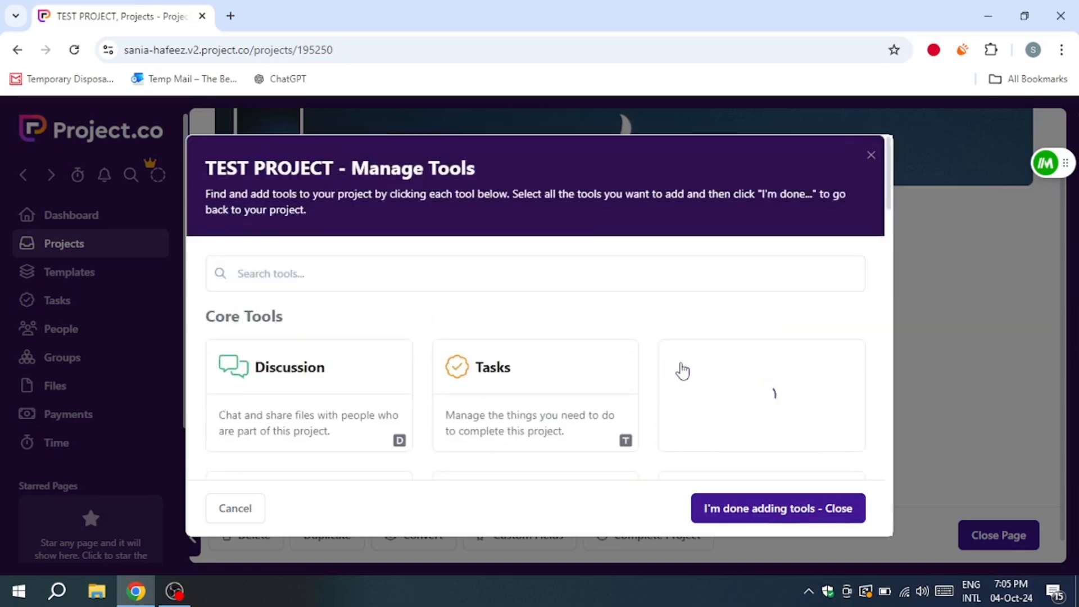
click(513, 386)
scroll(513, 387, down, 2)
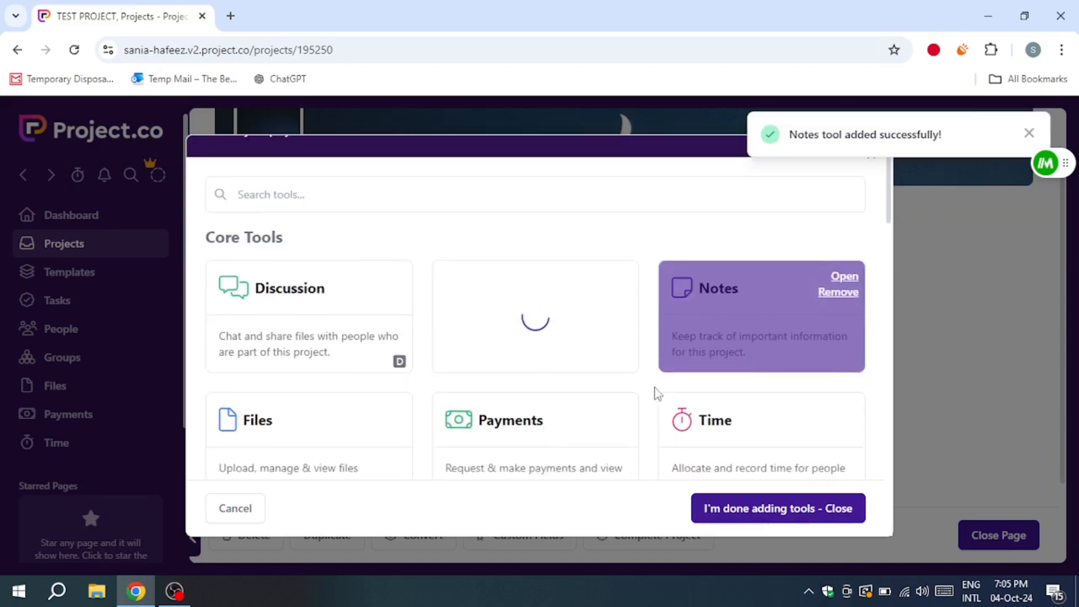
click(742, 430)
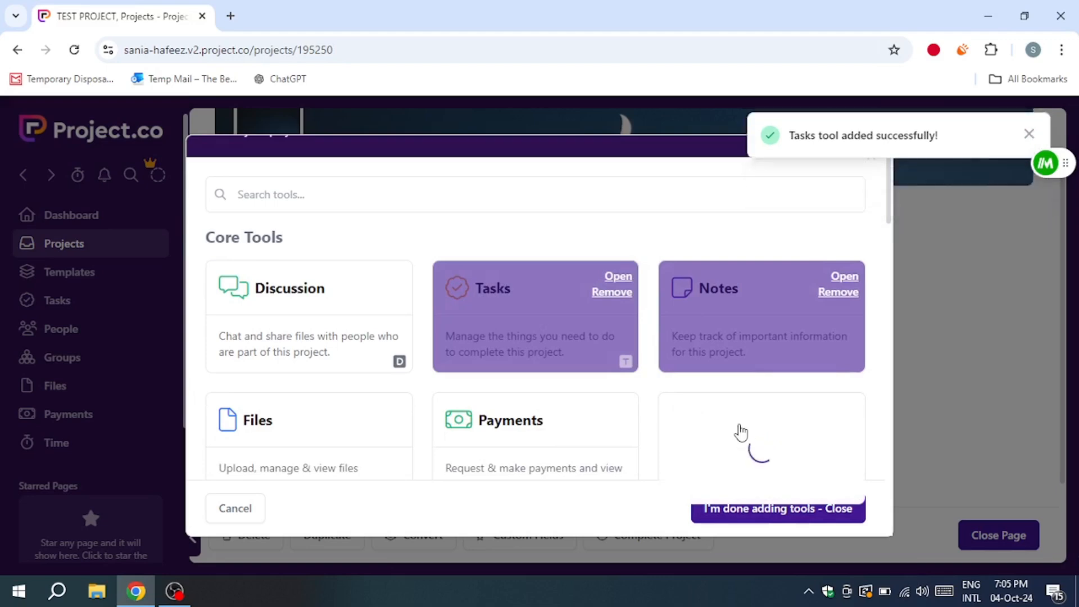
Step: Browse the available third-party tools and inspect the Google Drive link form without creating a link, then leave the tool manager
scroll(741, 432, down, 5)
scroll(622, 340, down, 8)
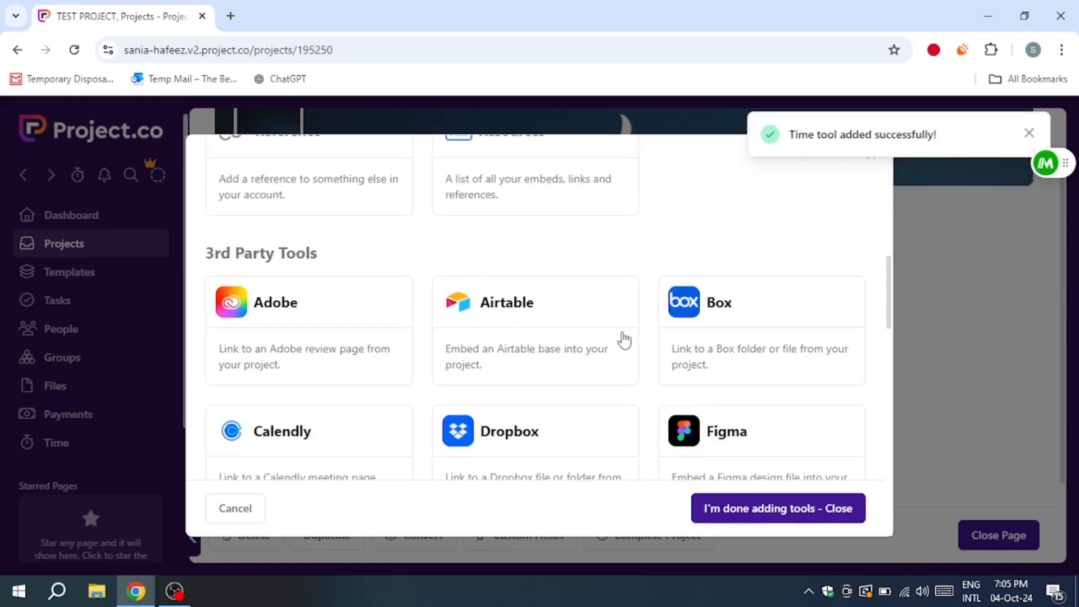
scroll(590, 375, down, 5)
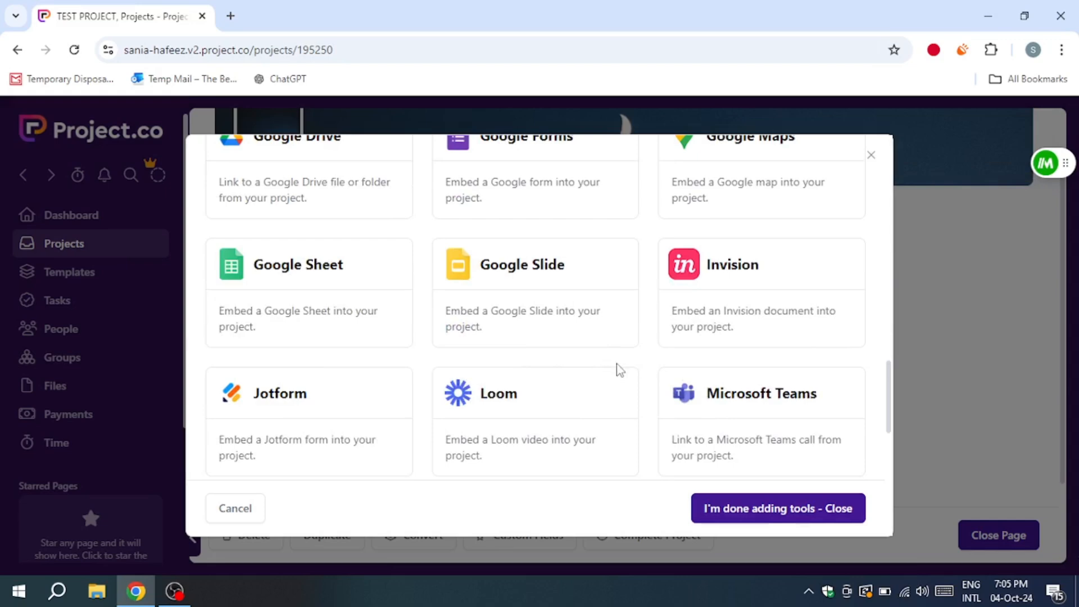
scroll(301, 429, down, 8)
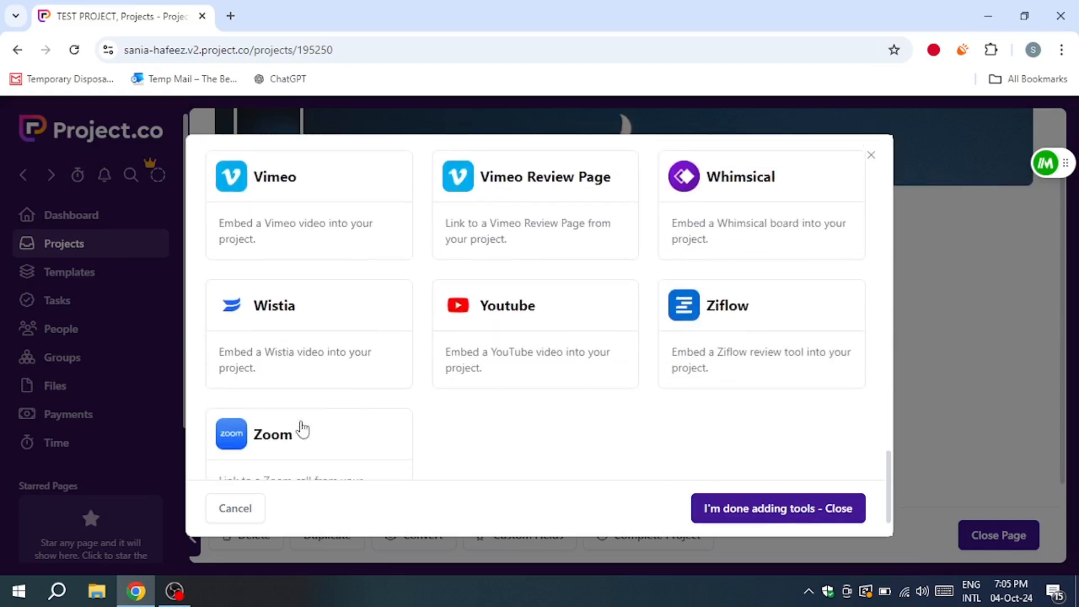
scroll(307, 399, up, 5)
scroll(310, 373, up, 4)
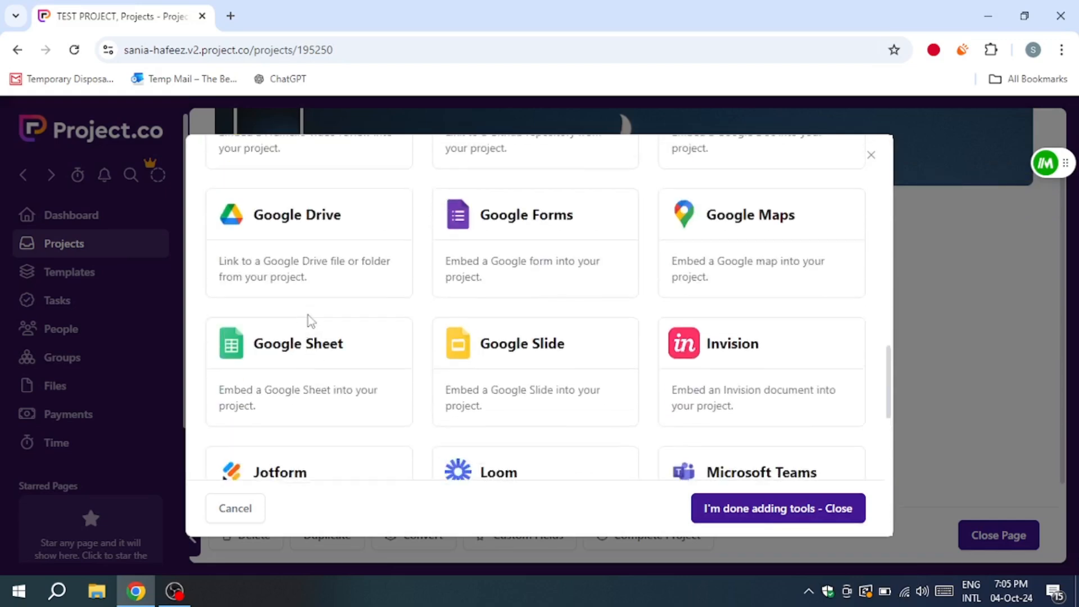
click(305, 232)
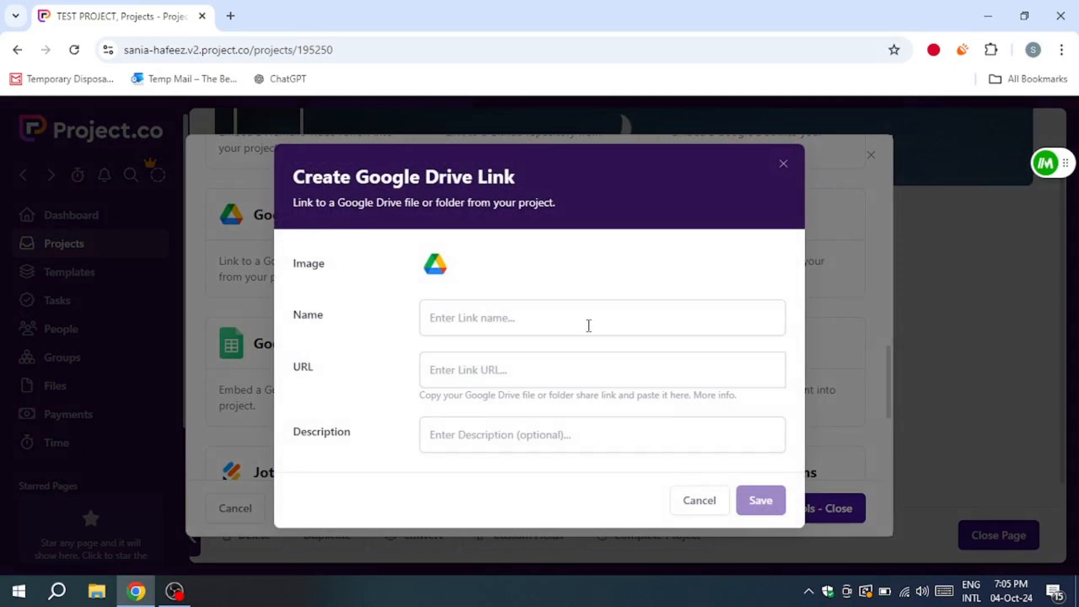
click(502, 313)
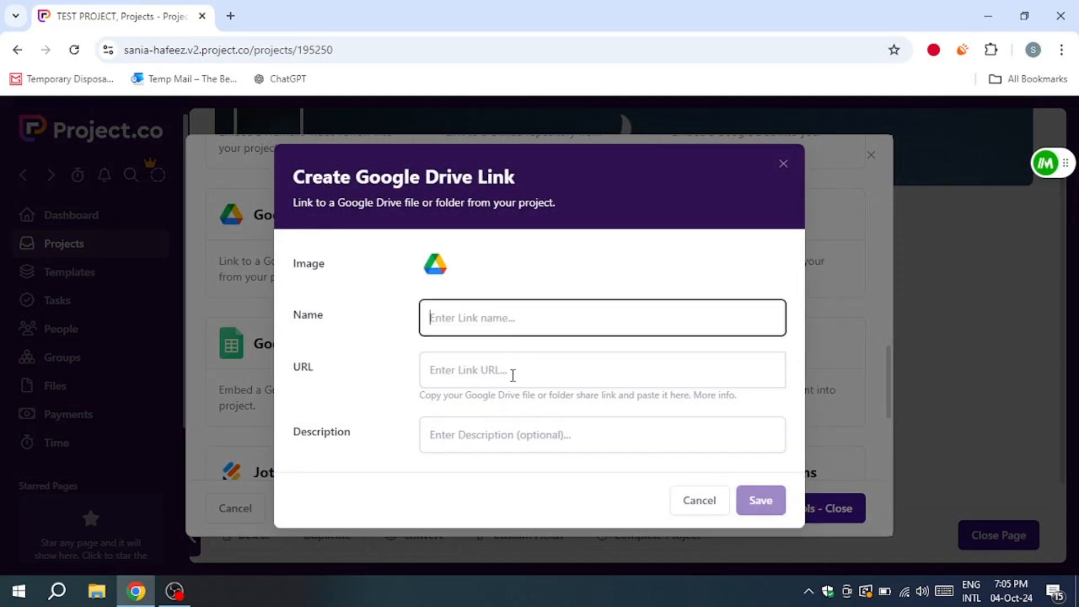
click(513, 376)
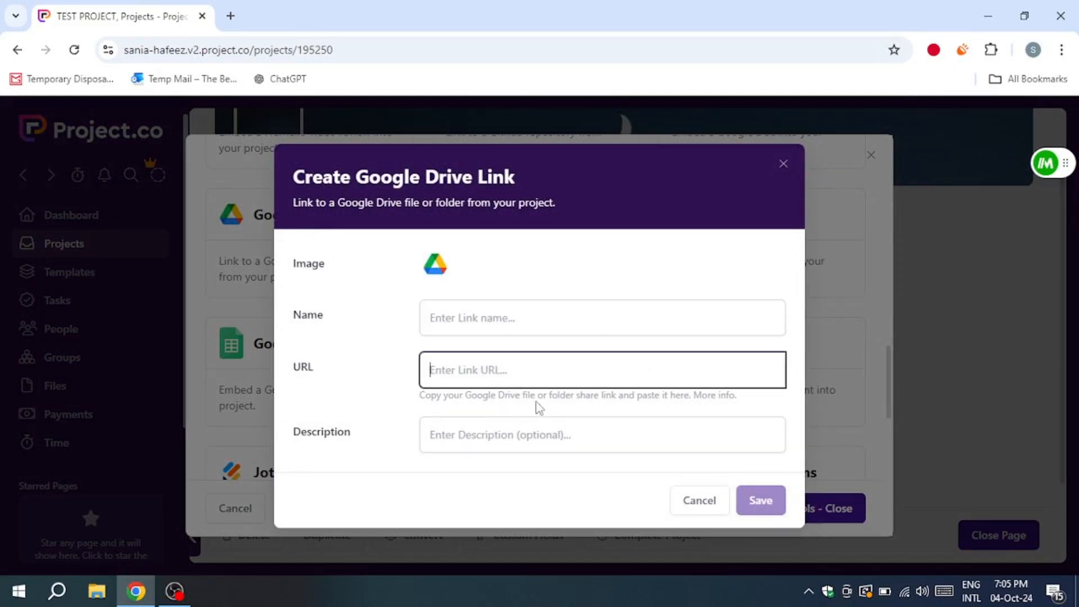
click(783, 161)
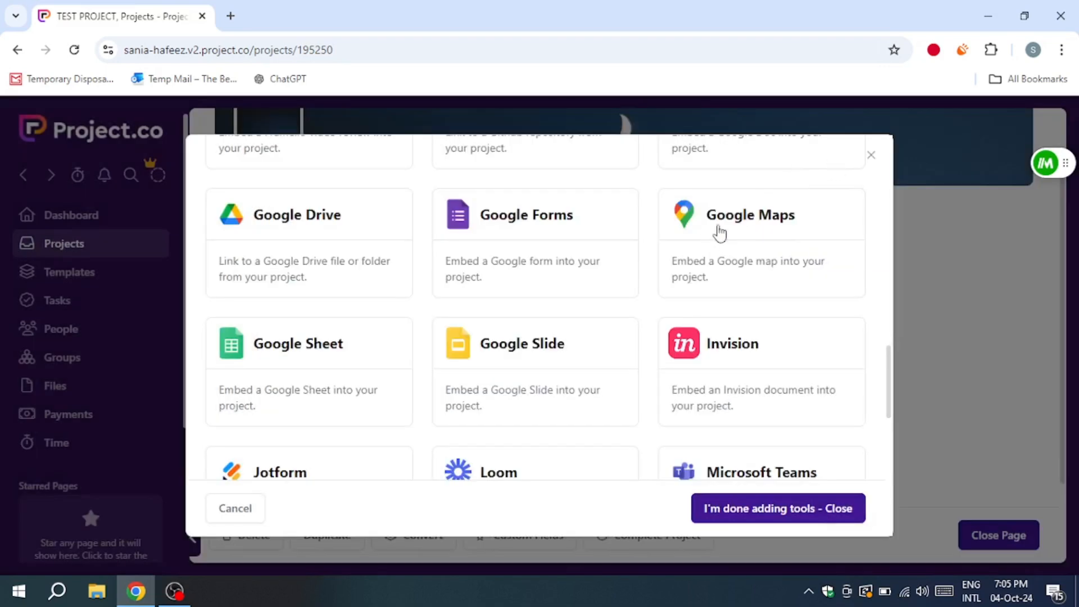
click(871, 155)
Step: Open the project's Tasks tool and check which task types its list can show
scroll(563, 313, down, 2)
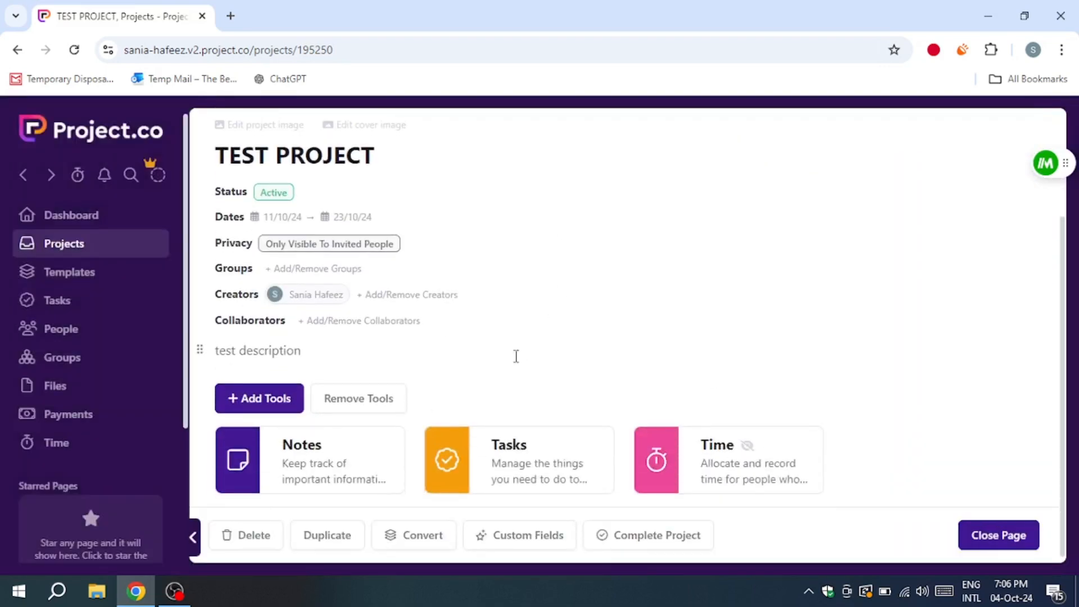
click(457, 462)
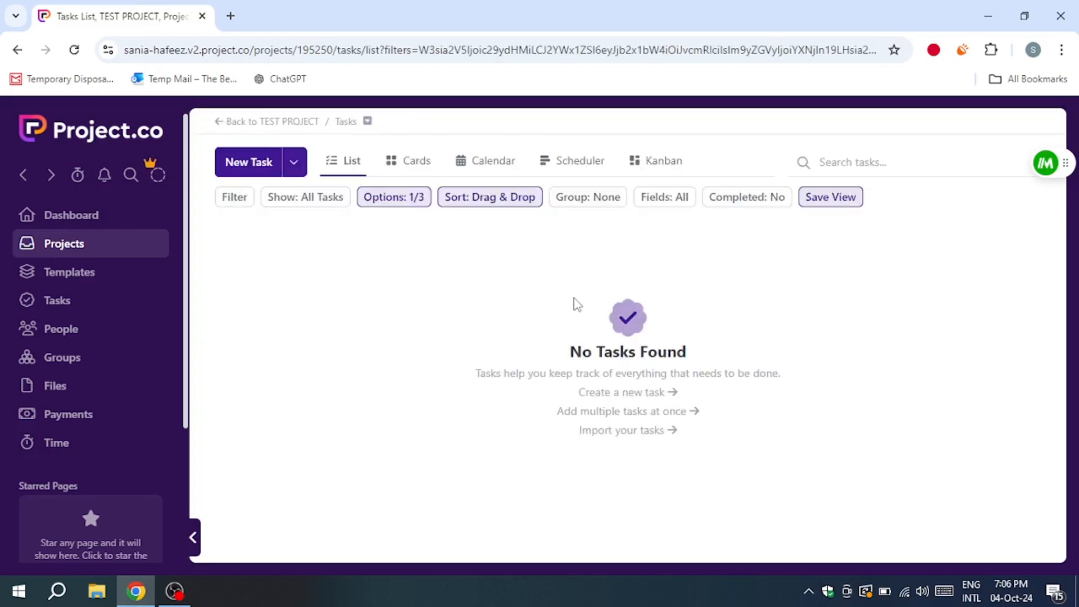
click(301, 199)
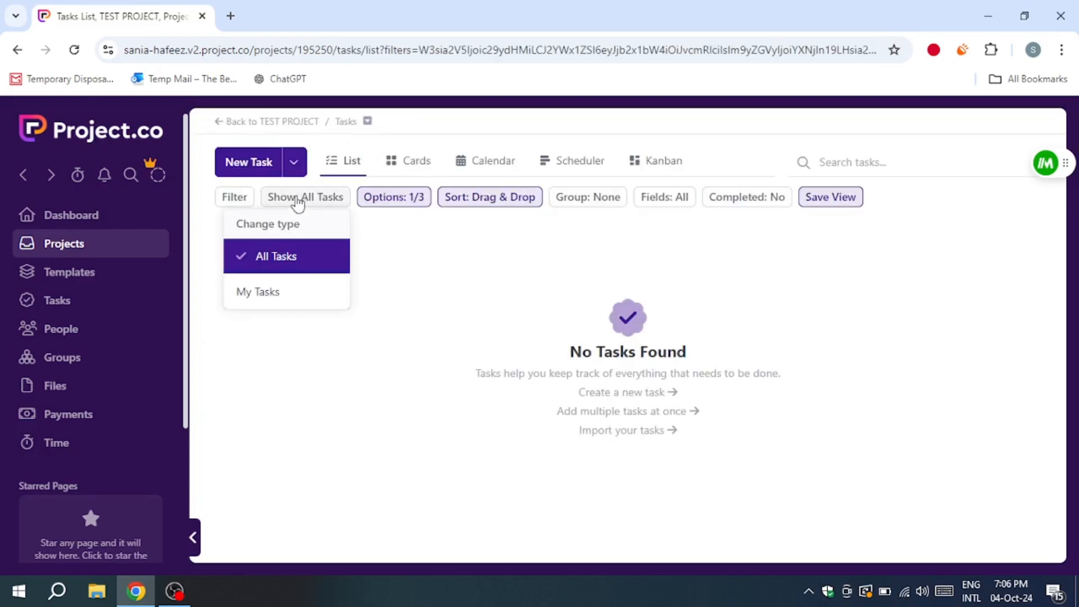
click(543, 236)
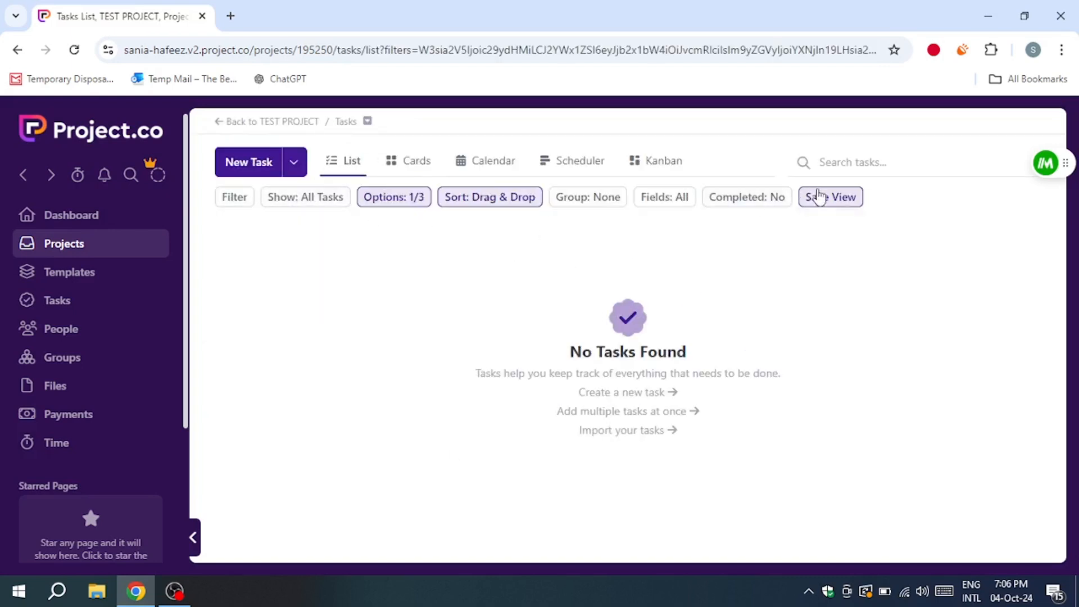
Step: Create a new task named "Day 1" in TEST PROJECT and return to the task list
click(661, 393)
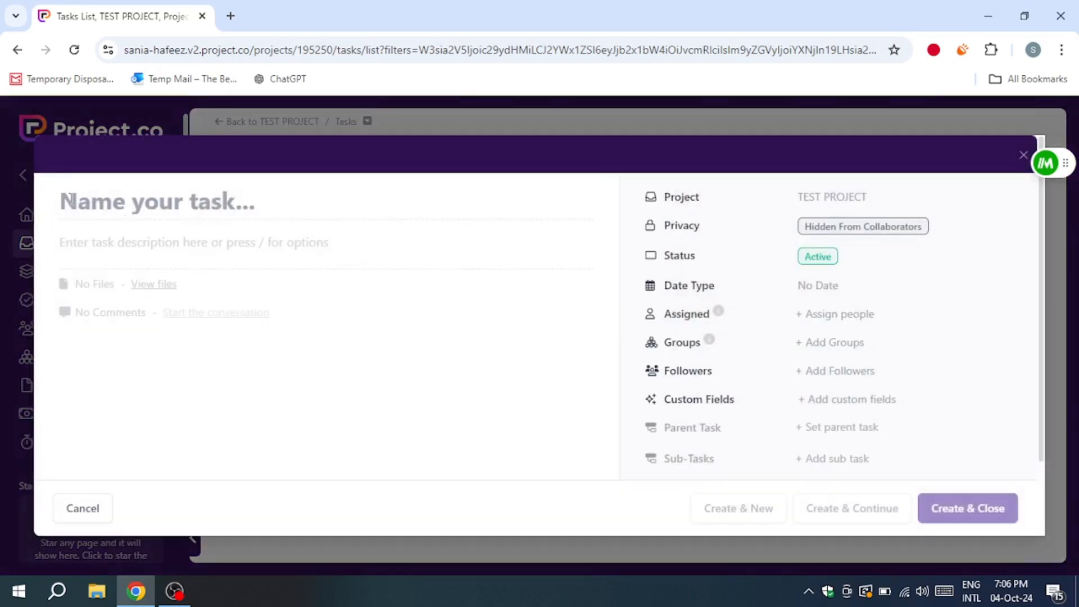
text(Day 1)
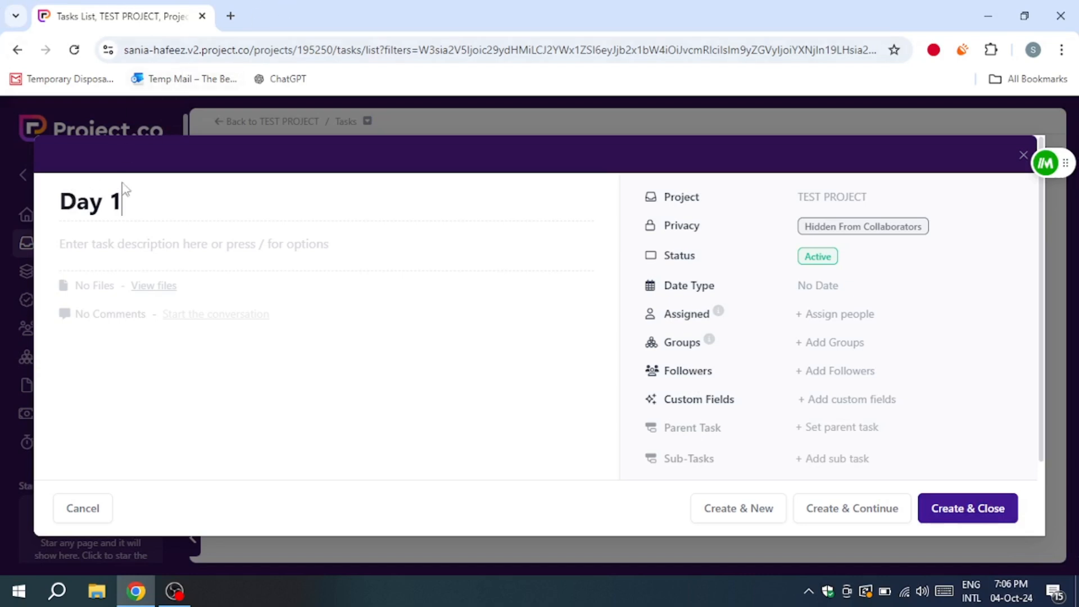
click(173, 244)
click(884, 518)
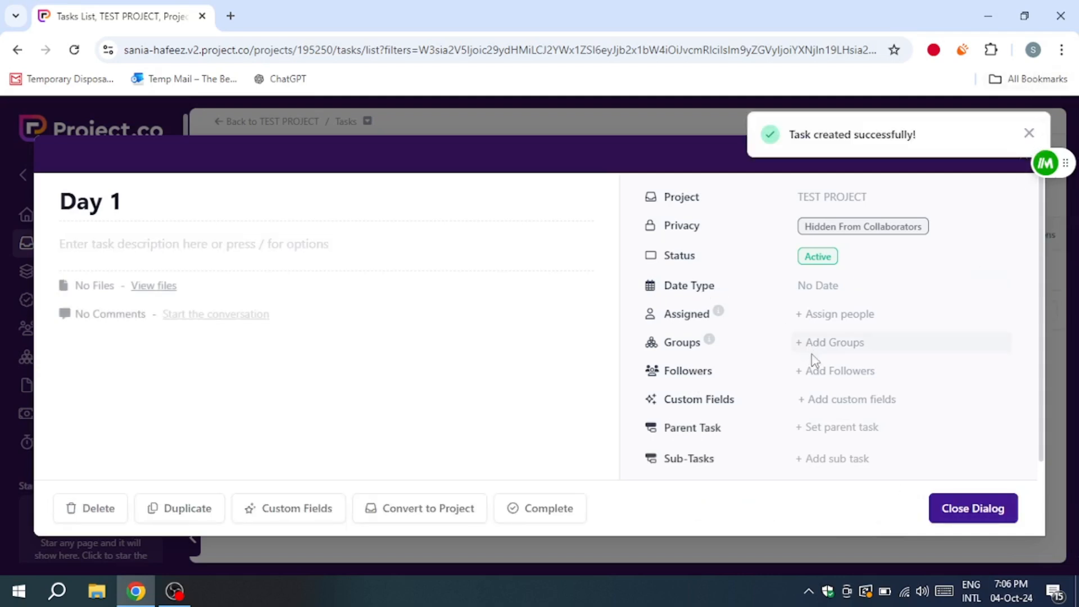
click(988, 510)
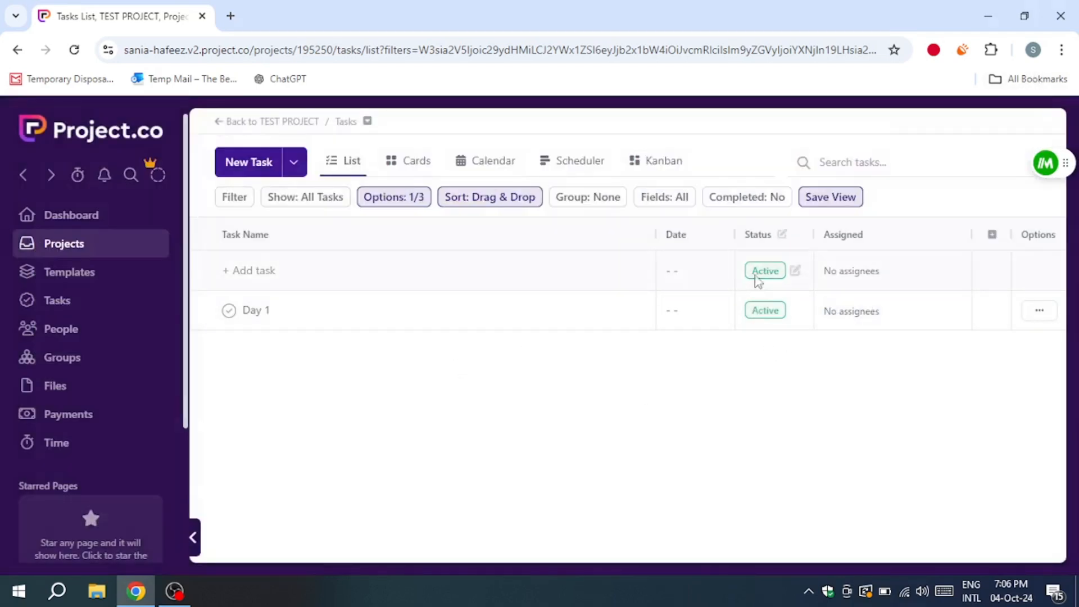
Step: Give the Day 1 task a single due date of 04/10/24 and assign it to the account owner
click(677, 312)
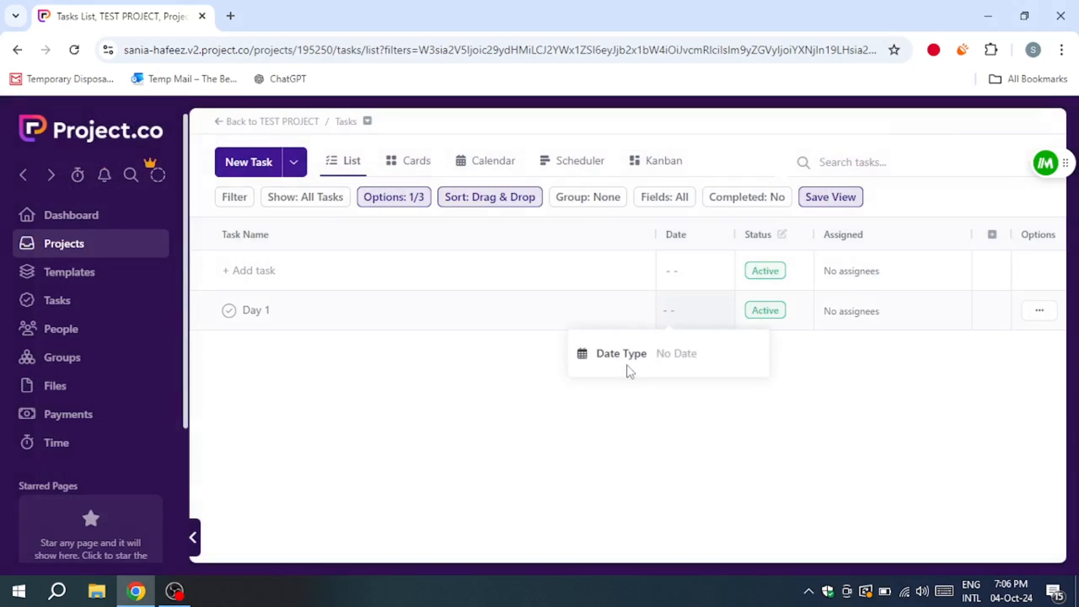
click(680, 360)
click(711, 425)
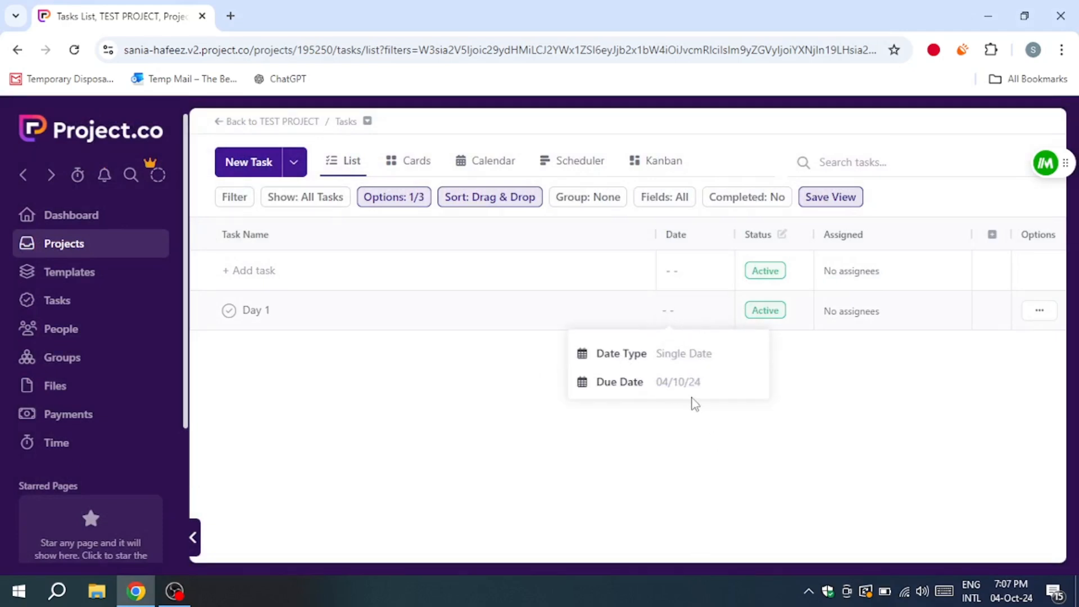
click(852, 313)
click(960, 315)
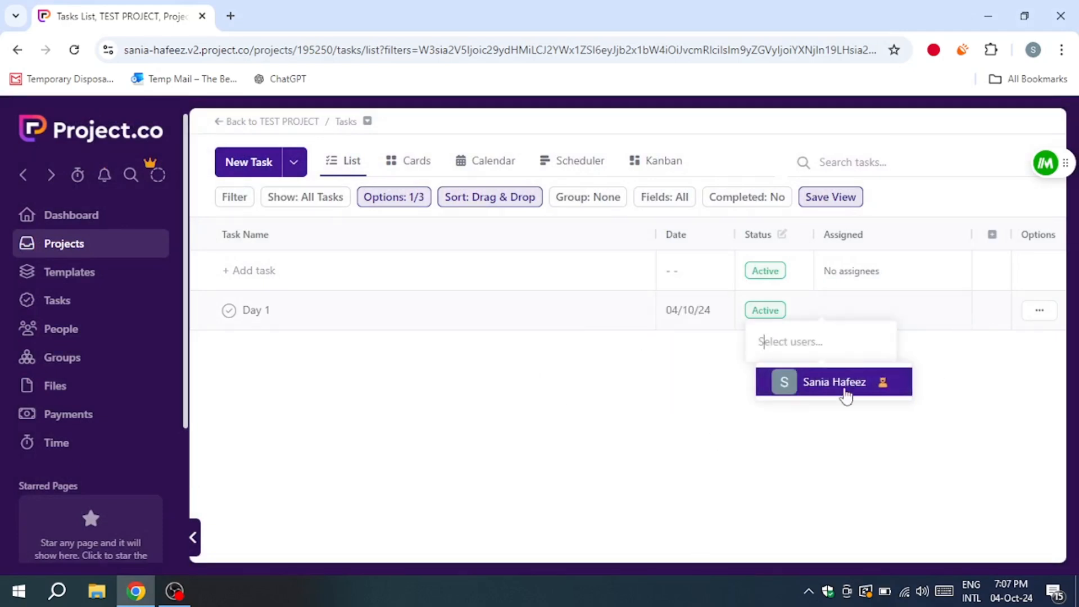
click(846, 394)
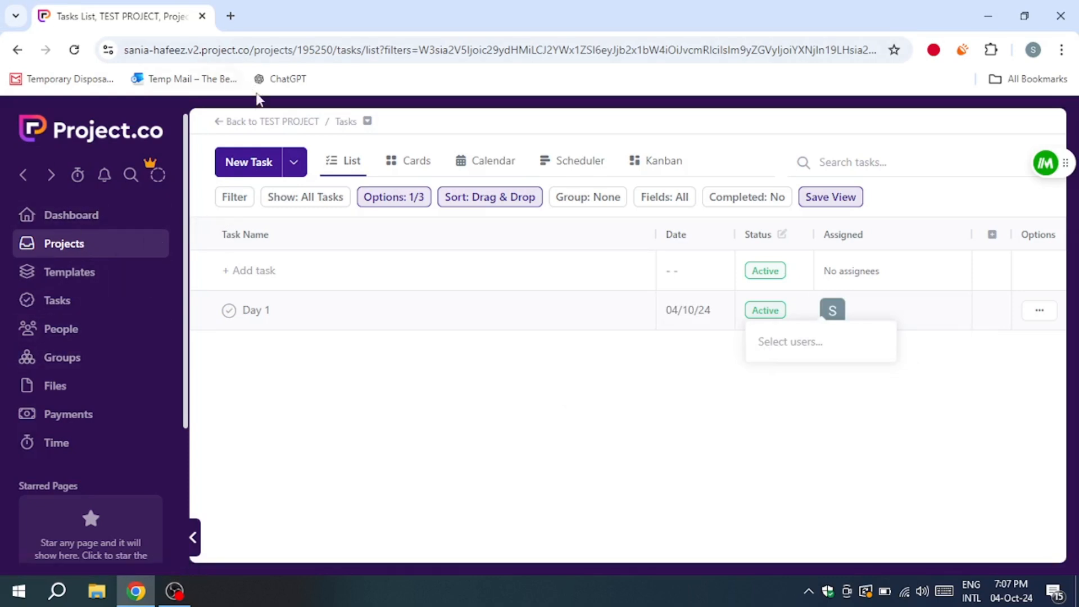
Step: Go back to TEST PROJECT, start a note in its Notes tool and title it "guide for tasks"
click(253, 122)
scroll(341, 331, down, 2)
click(242, 457)
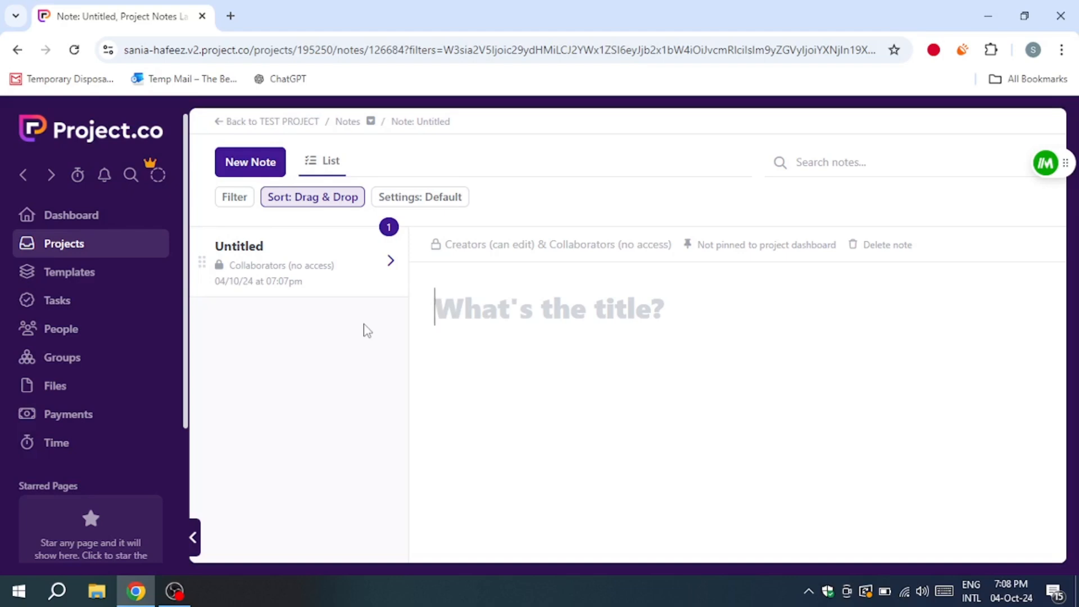
text(guide)
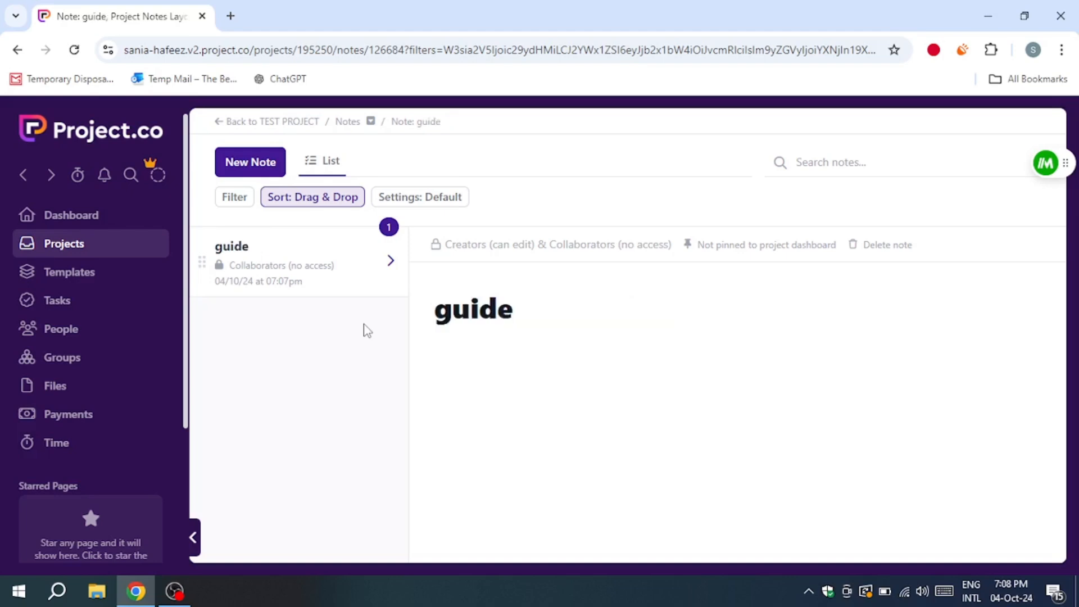
text( for tasks)
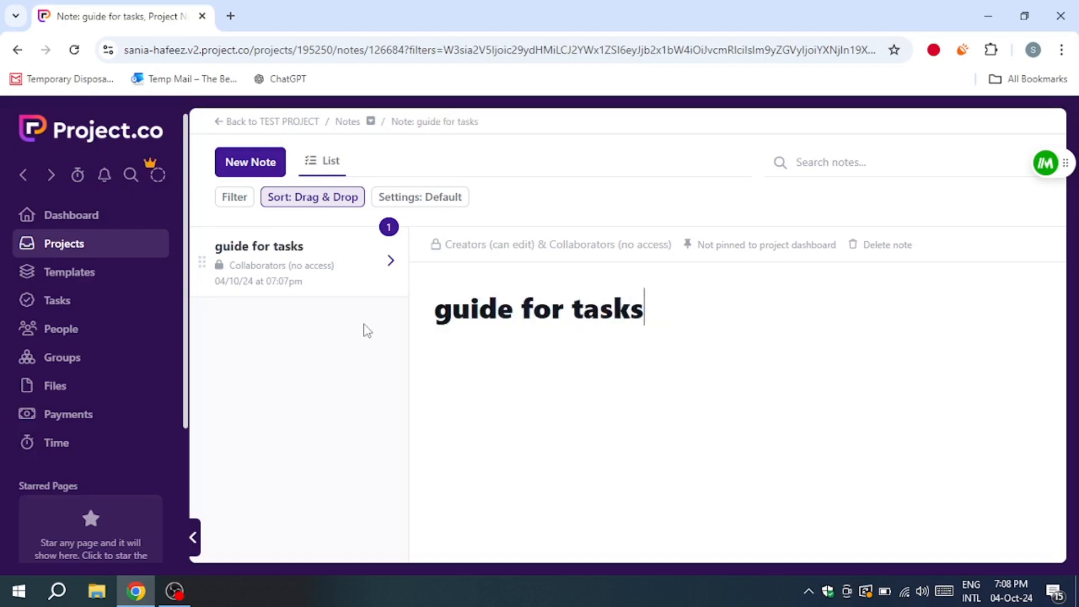
Step: Finish the note title, return to TEST PROJECT and set its Tasks list to show completed tasks
key(Return)
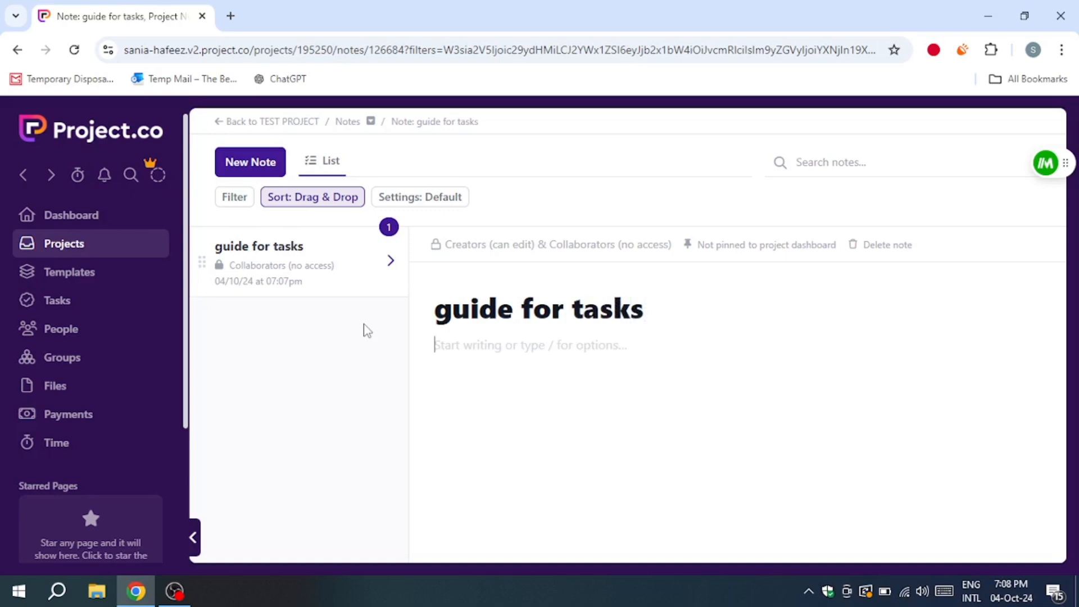
click(266, 124)
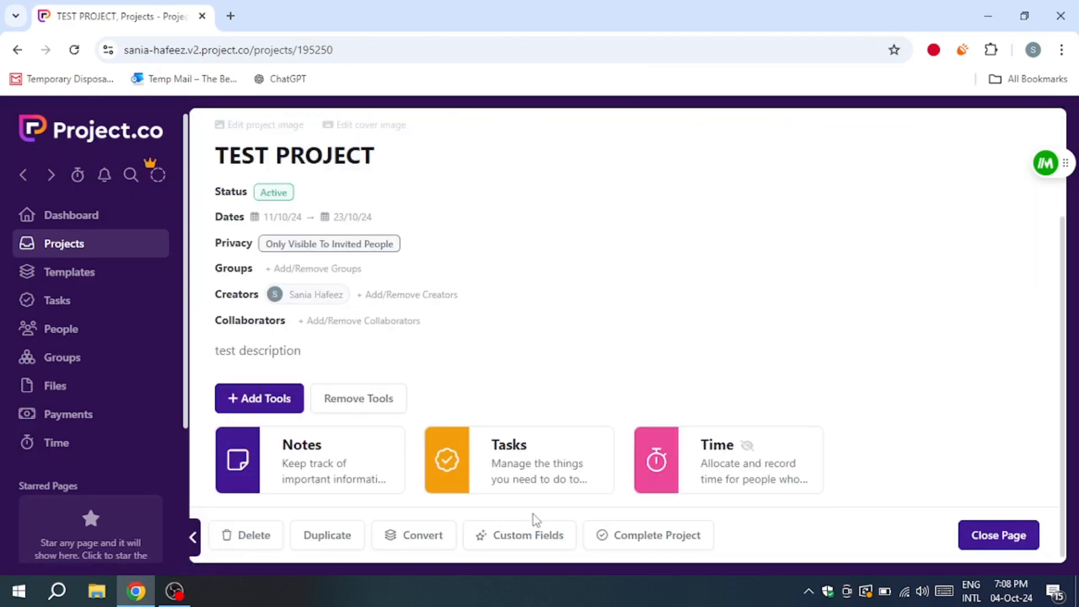
click(510, 472)
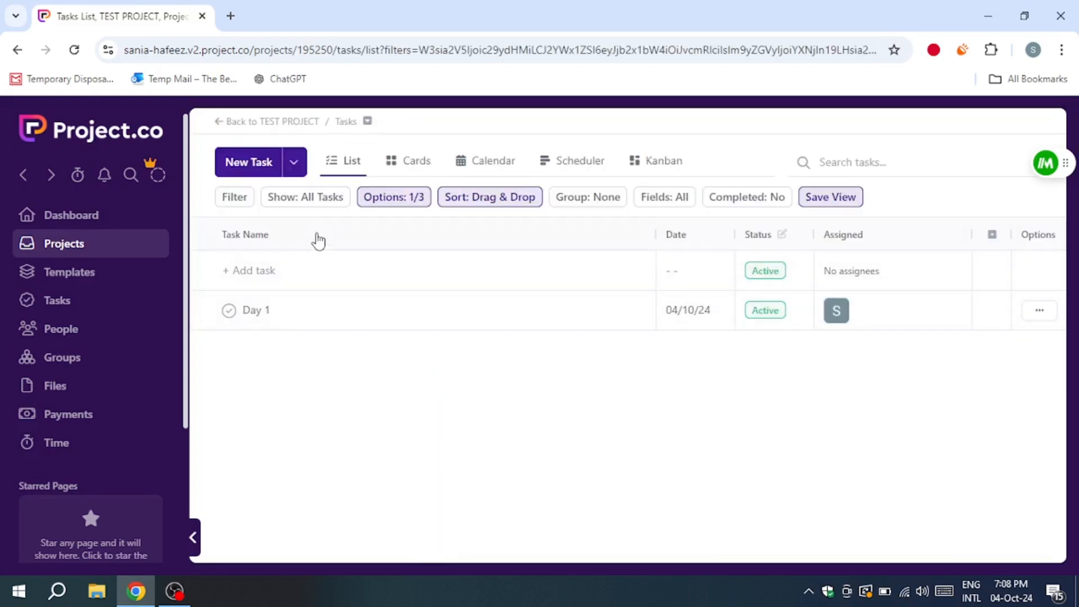
mouse_move(723, 197)
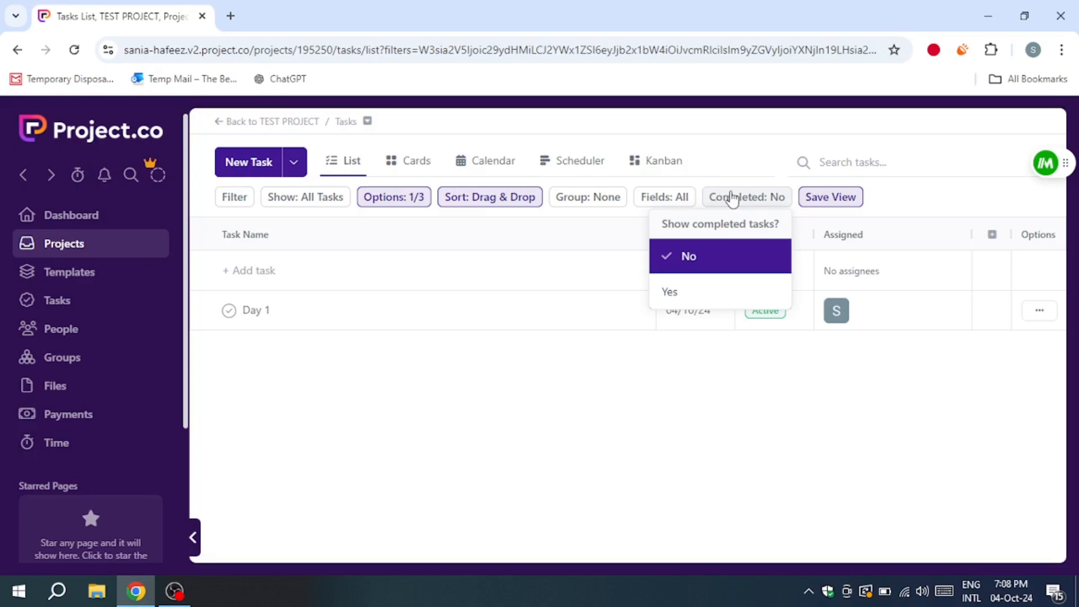
click(694, 290)
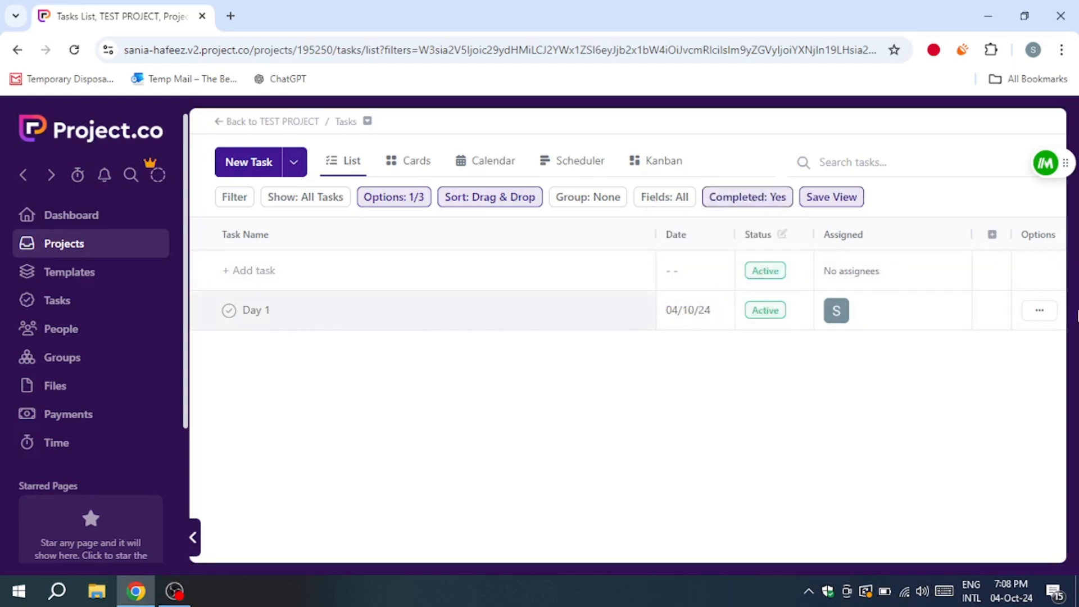
Step: Mark the Day 1 task as completed and return to the task list
click(266, 312)
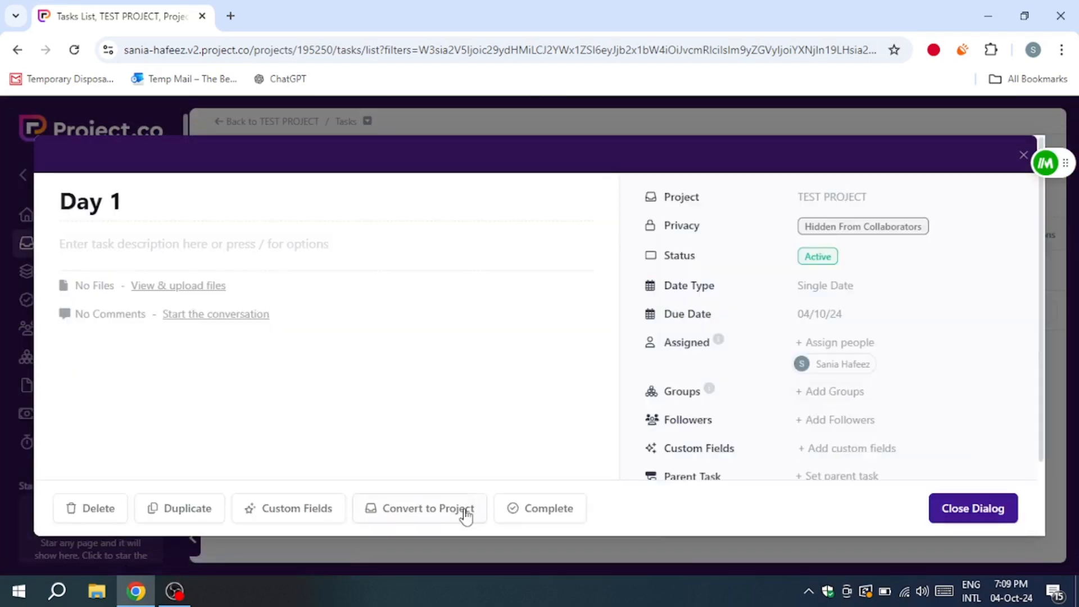
scroll(465, 510, down, 2)
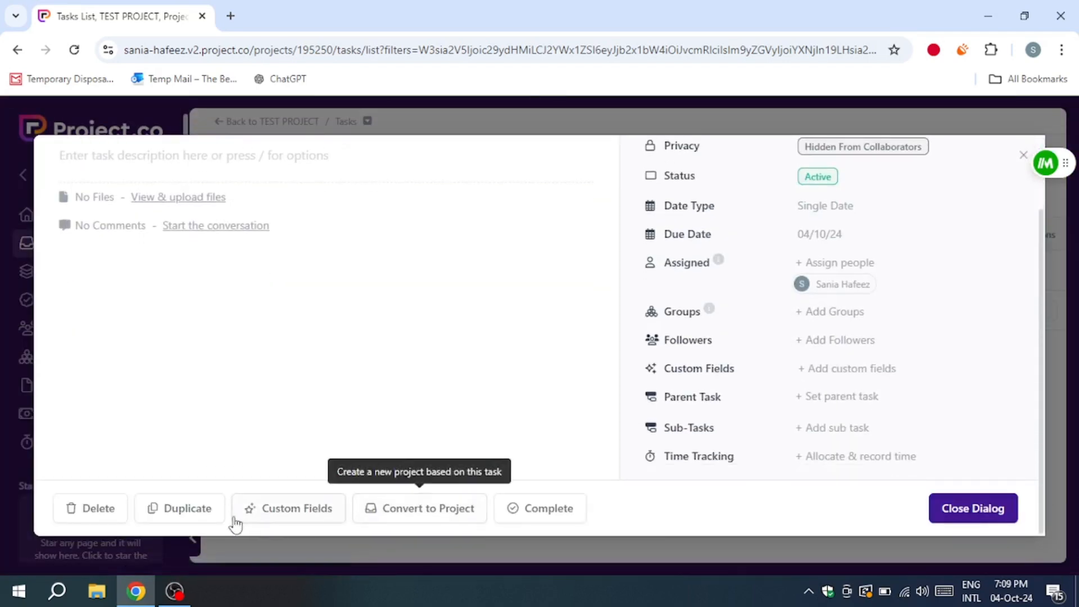
click(550, 512)
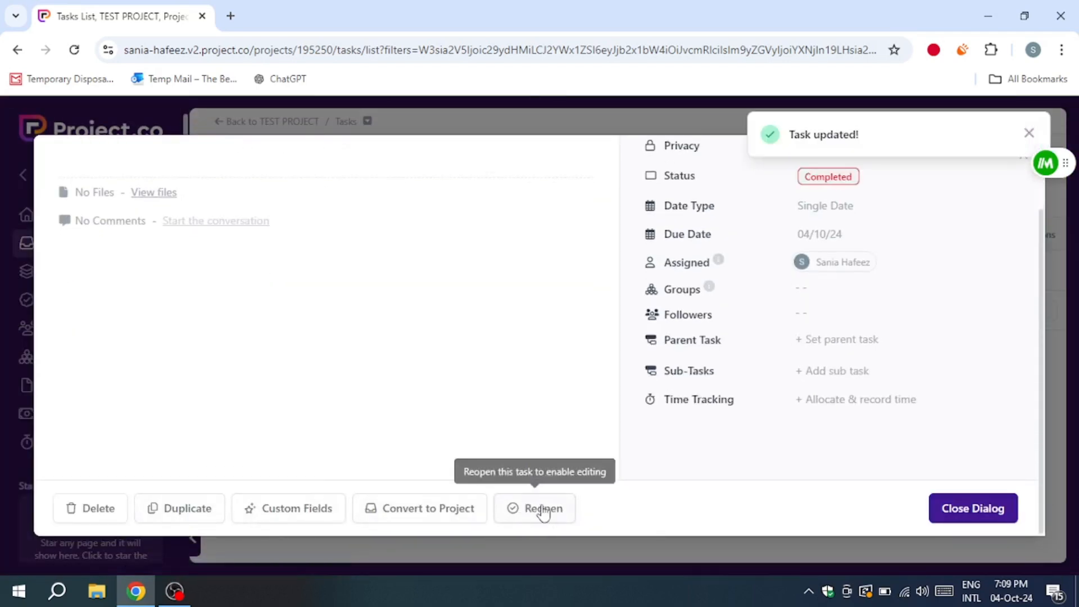
click(977, 512)
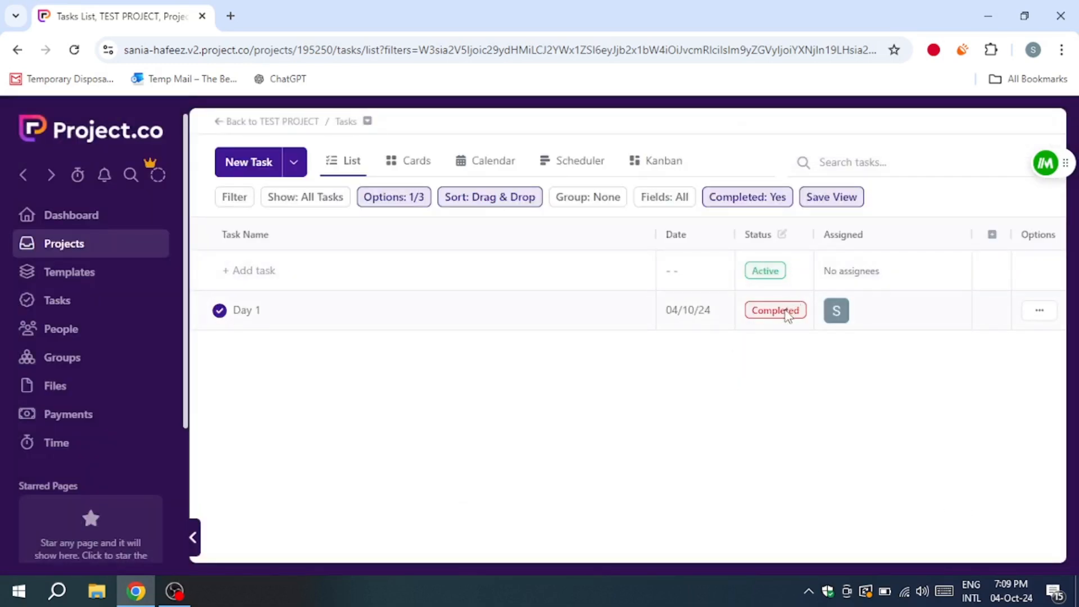
Step: Return to TEST PROJECT and look through the tools and integrations that can be added, without adding any
click(249, 126)
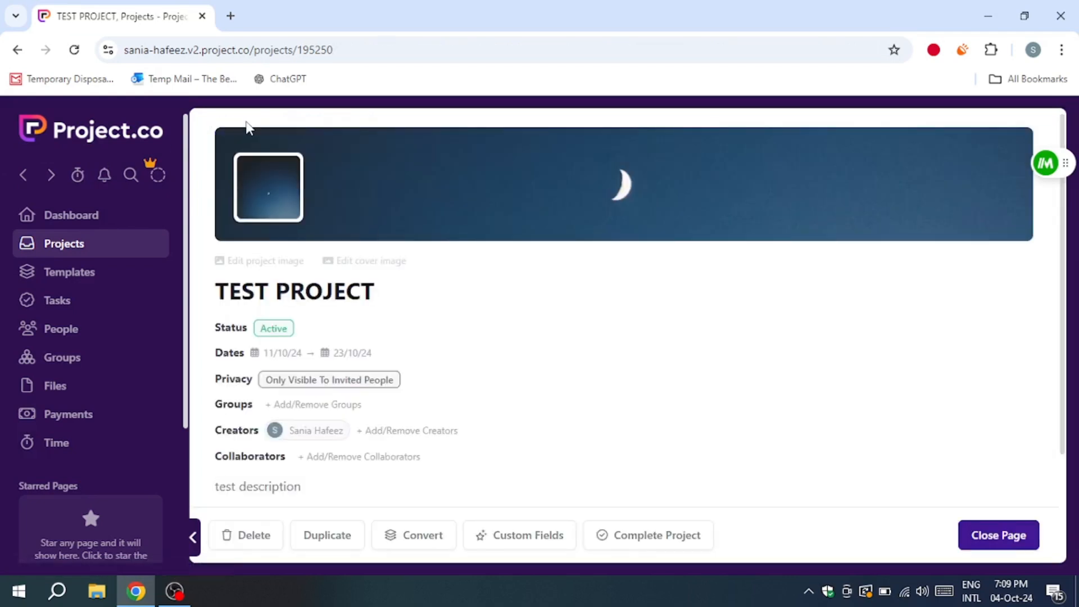
scroll(340, 344, down, 2)
scroll(342, 343, up, 3)
scroll(254, 401, down, 2)
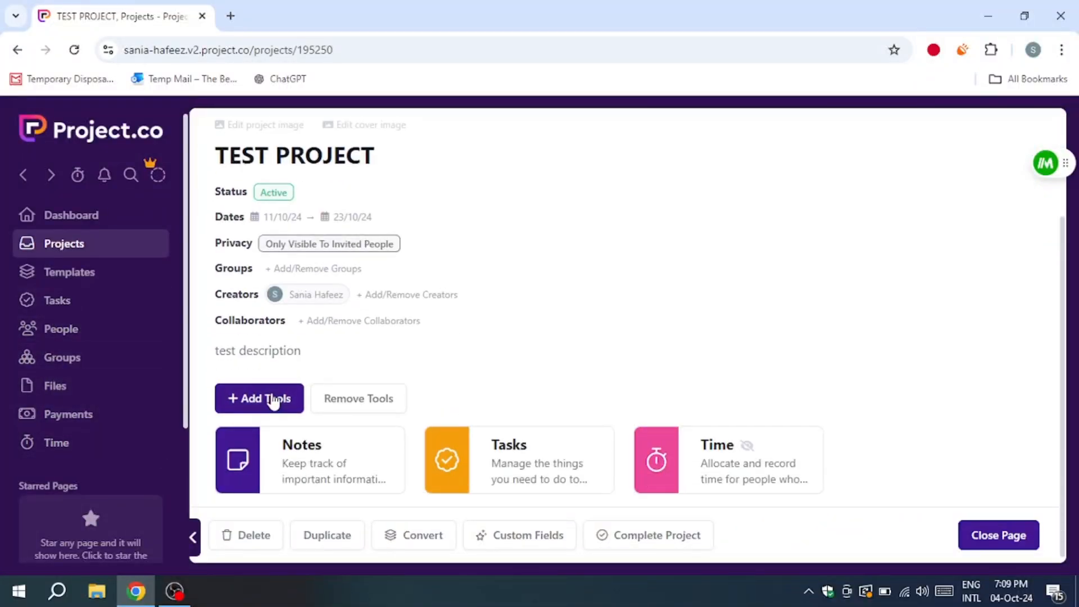
click(273, 401)
scroll(464, 399, down, 15)
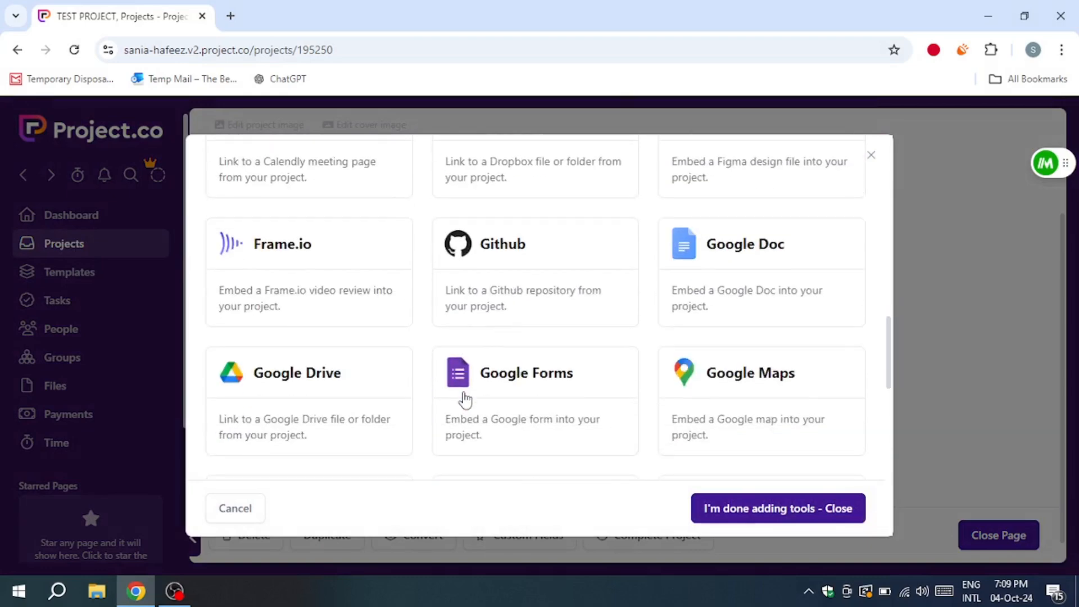
scroll(465, 399, down, 10)
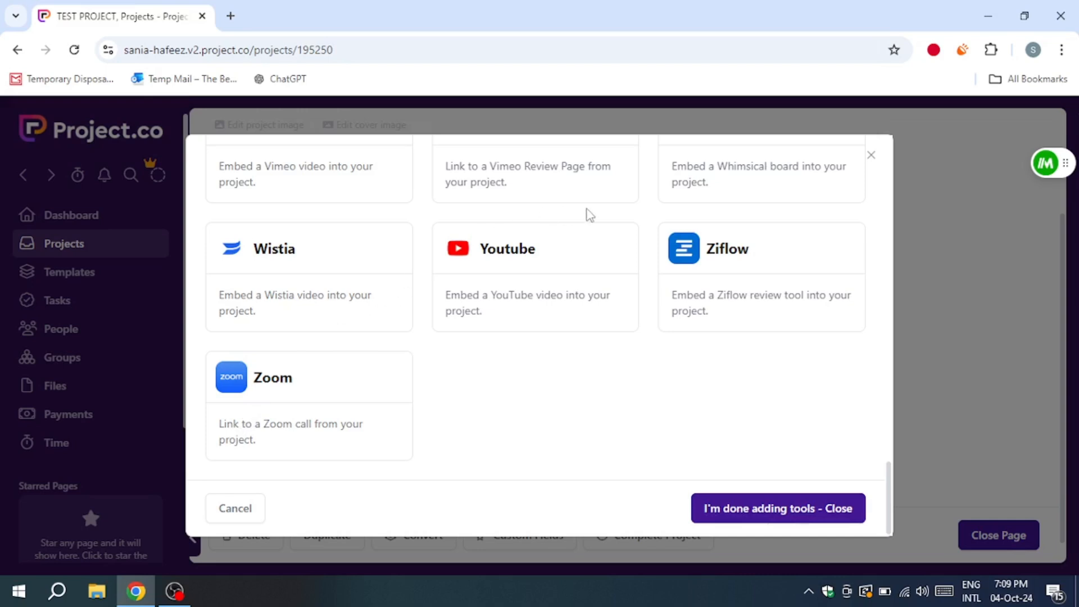
click(871, 156)
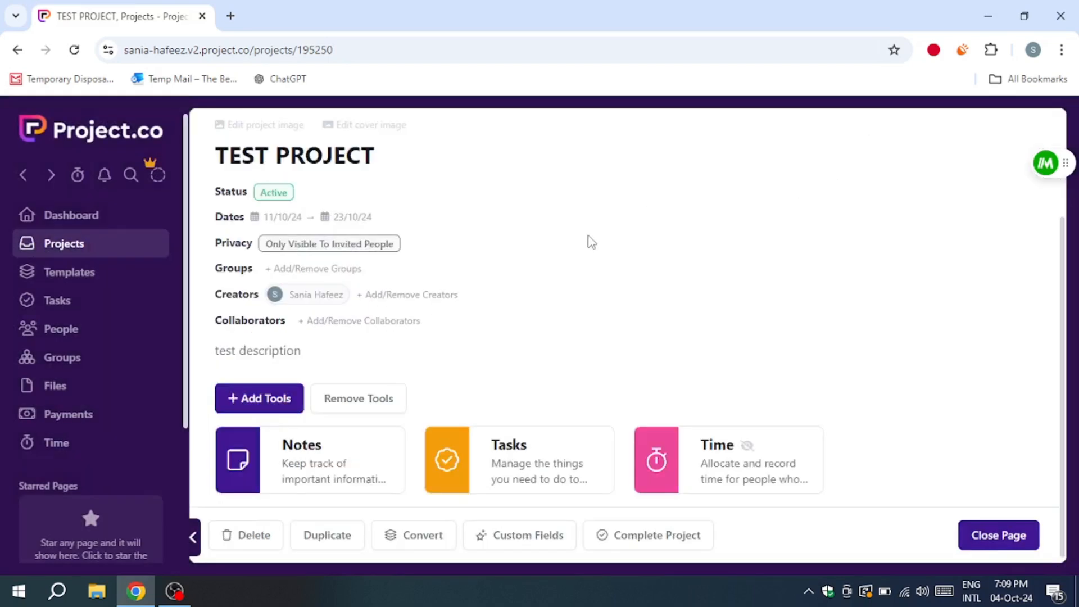